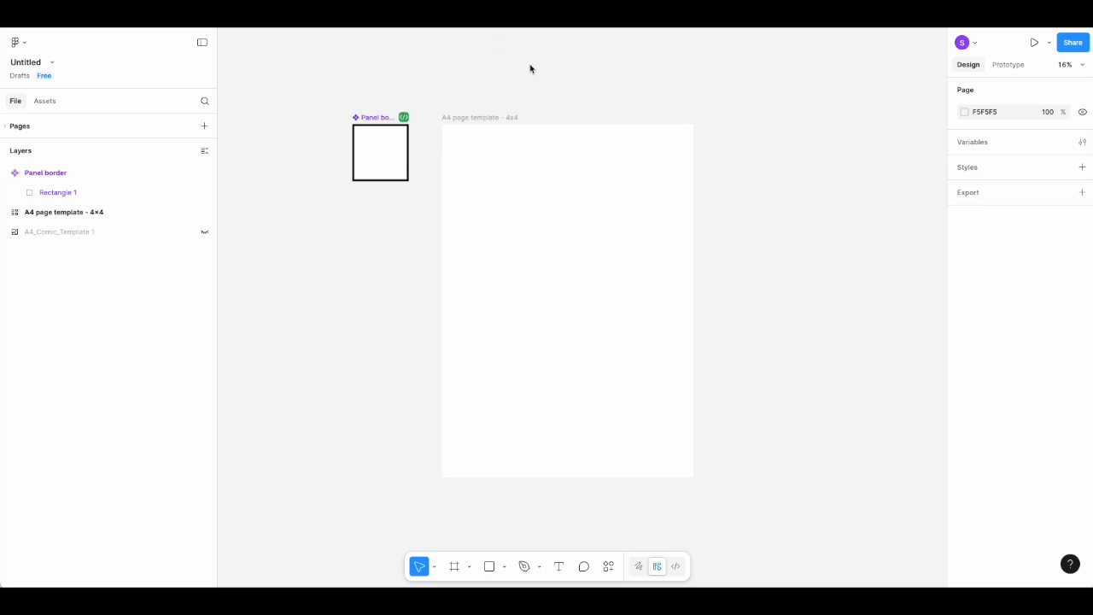
# Move the Panel border component farther away from the A4 page template.
pyautogui.click(491, 117)
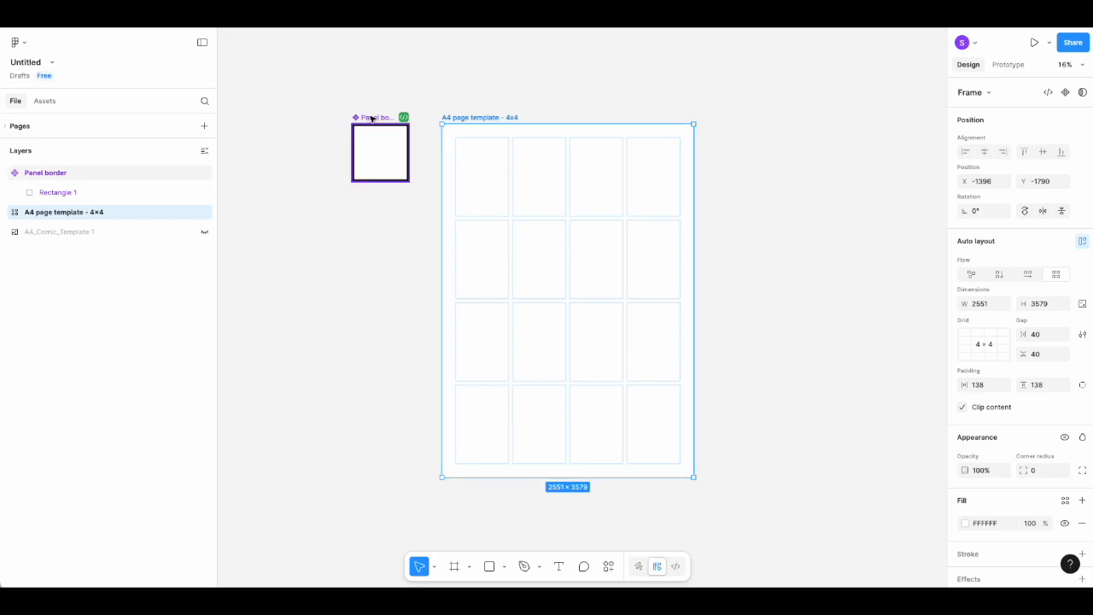
pyautogui.moveTo(372, 118); pyautogui.dragTo(291, 114)
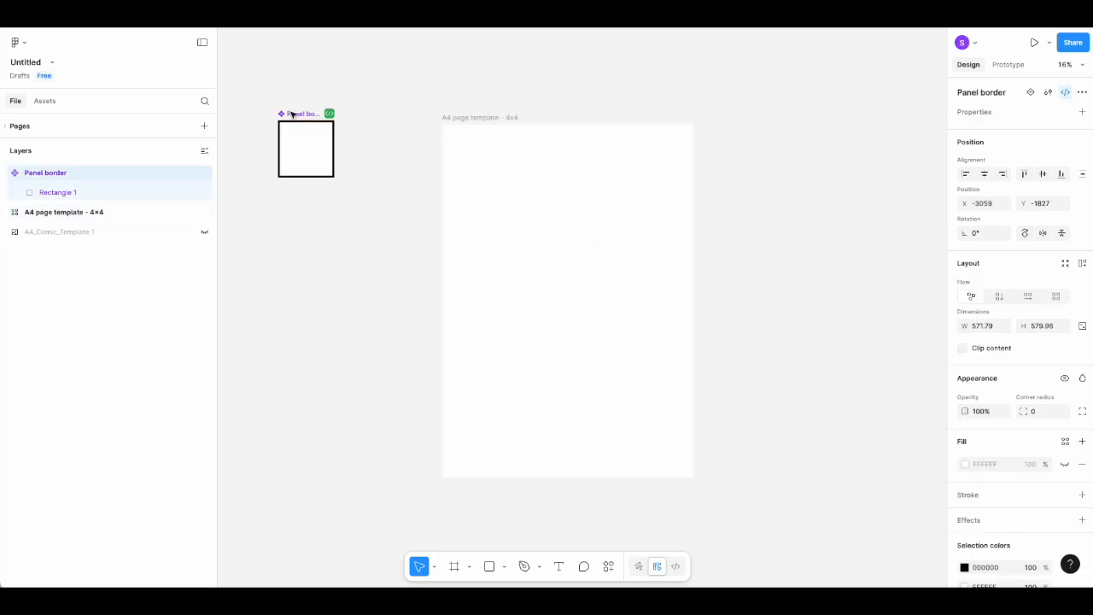
pyautogui.click(352, 250)
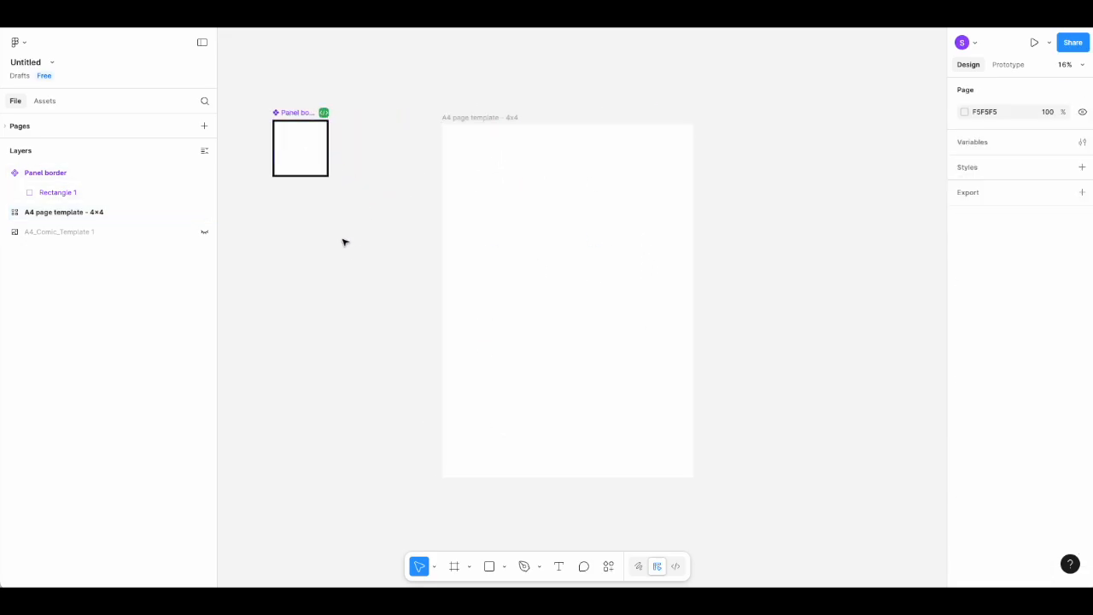
# Place an instance of the Panel border component in the first grid cell of the A4 page template.
pyautogui.click(305, 156)
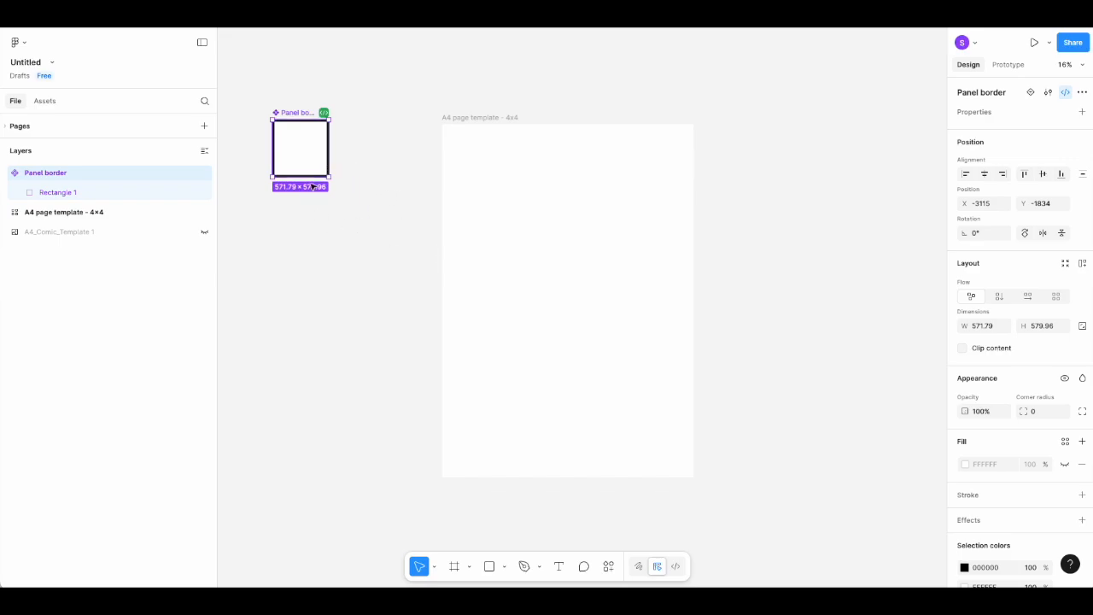
pyautogui.moveTo(308, 160); pyautogui.dragTo(551, 225)
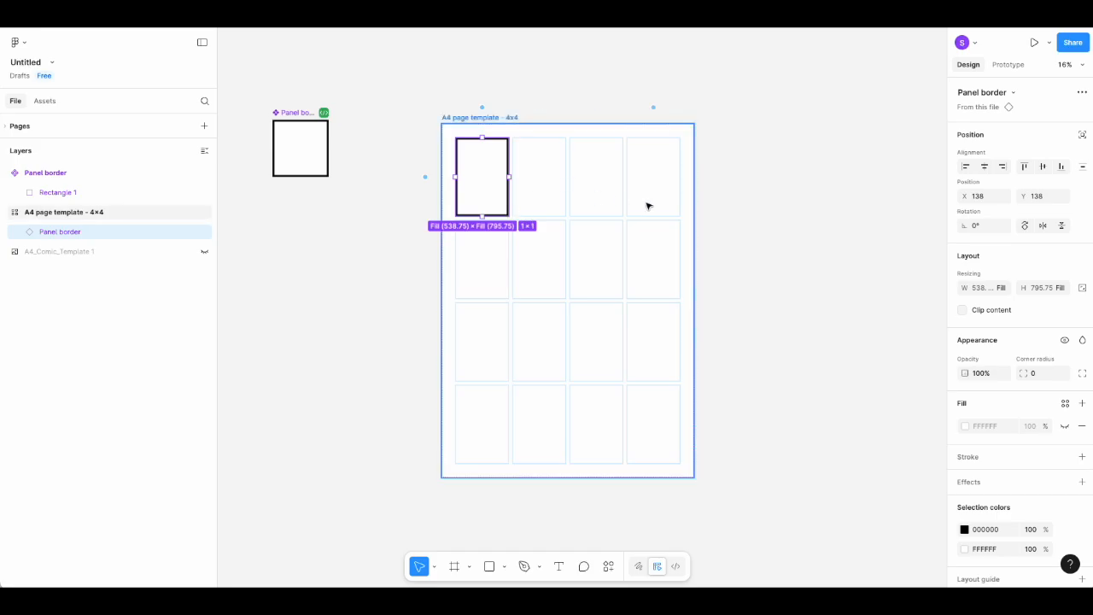
pyautogui.click(769, 205)
# Duplicate the placed panel repeatedly to fill the following grid cells.
pyautogui.click(474, 161)
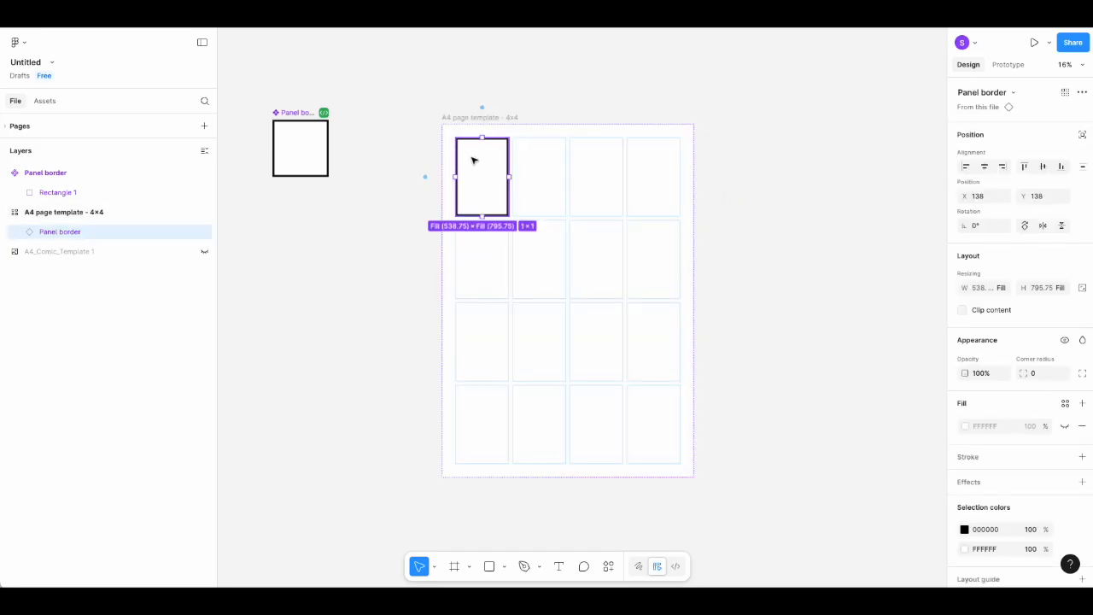
pyautogui.hotkey('ctrl', 'd')
pyautogui.hotkey('ctrl', 'd')
pyautogui.hotkey('ctrl', 'd')
pyautogui.hotkey('ctrl', 'd')
pyautogui.hotkey('ctrl', 'd')
pyautogui.hotkey('ctrl', 'd')
pyautogui.hotkey('ctrl', 'd')
pyautogui.hotkey('ctrl', 'd')
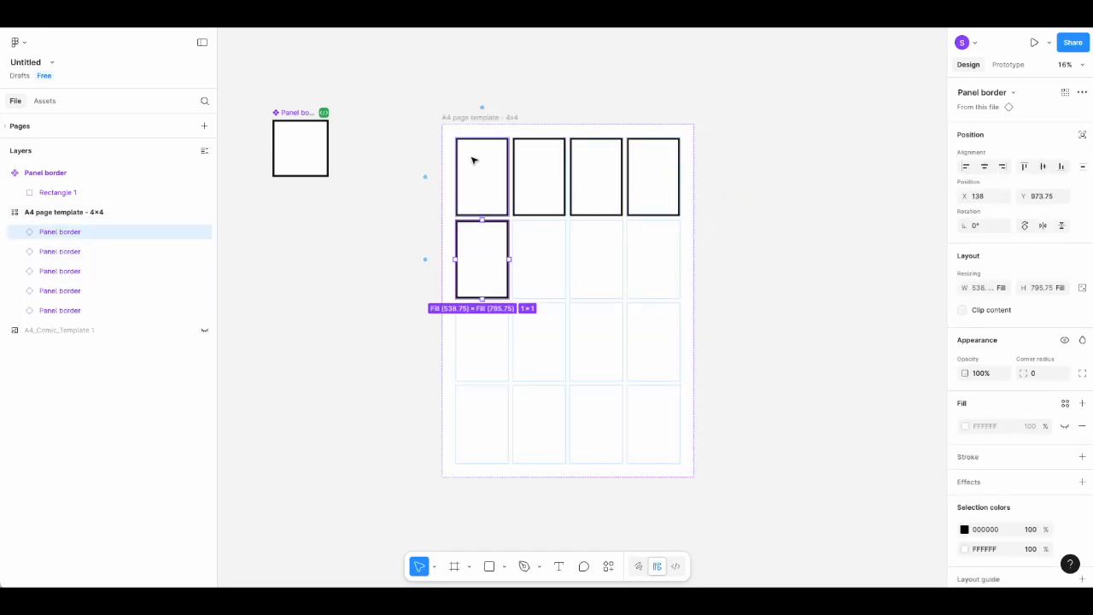
# Undo the panel copies beyond the four in the top row.
pyautogui.hotkey('ctrl', 'z')
pyautogui.hotkey('ctrl', 'z')
pyautogui.hotkey('ctrl', 'z')
pyautogui.hotkey('ctrl', 'z')
pyautogui.hotkey('ctrl', 'z')
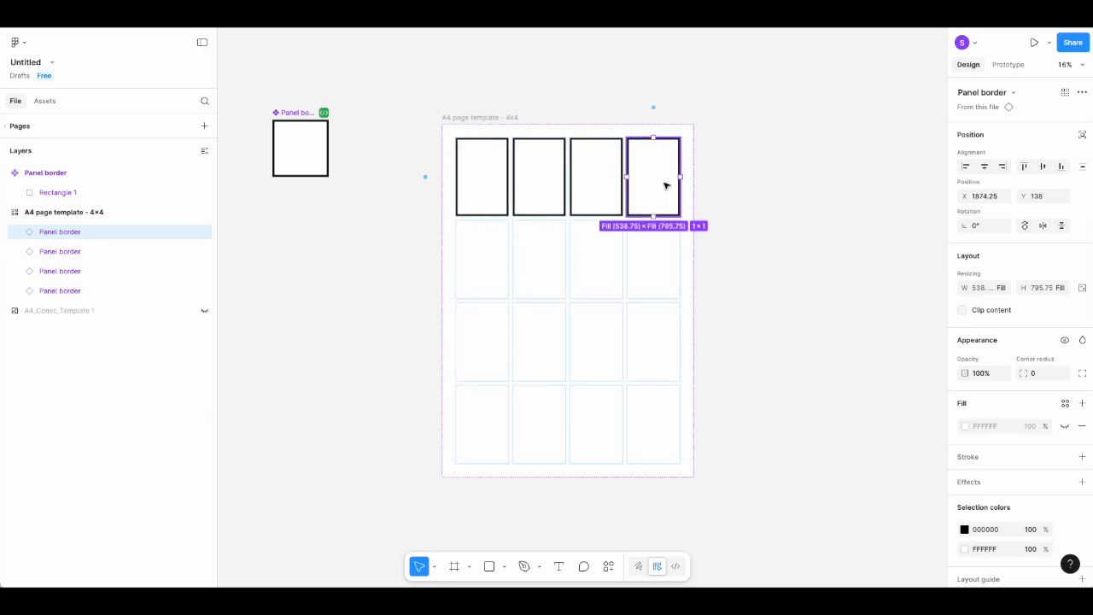
# Duplicate a panel into the second row and stretch it across four columns and two rows.
pyautogui.hotkey('ctrl', 'd')
pyautogui.moveTo(509, 298); pyautogui.dragTo(679, 382)
pyautogui.click(776, 367)
pyautogui.click(595, 363)
pyautogui.click(594, 365)
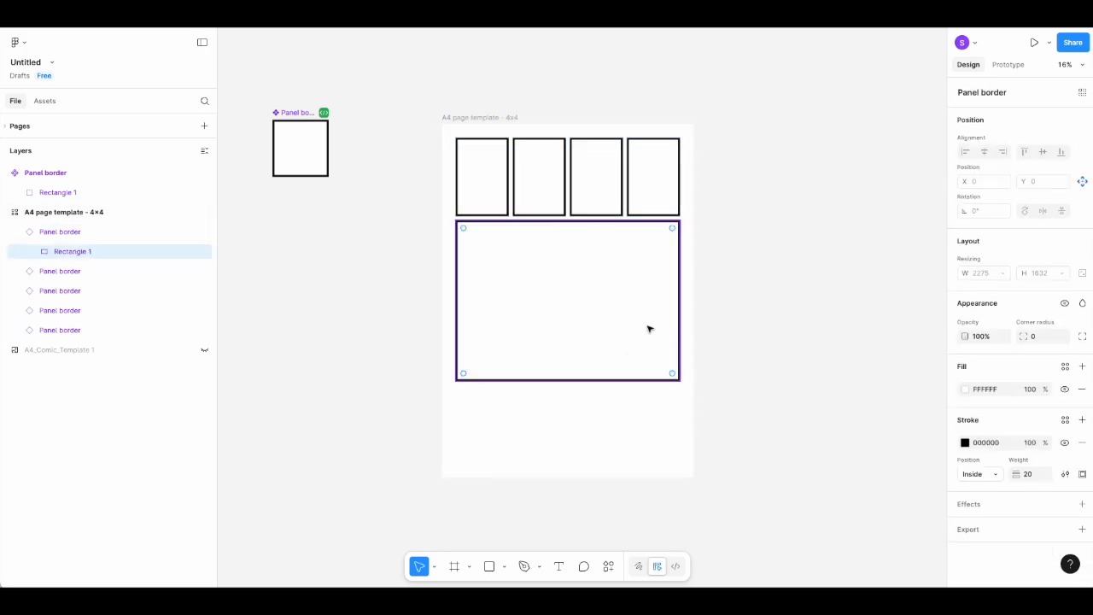
# Duplicate the large panel's rectangle and fit the copy into the last row across all four columns.
pyautogui.hotkey('ctrl', 'd')
pyautogui.moveTo(551, 204); pyautogui.dragTo(488, 436)
pyautogui.moveTo(630, 544); pyautogui.dragTo(631, 459)
pyautogui.click(795, 379)
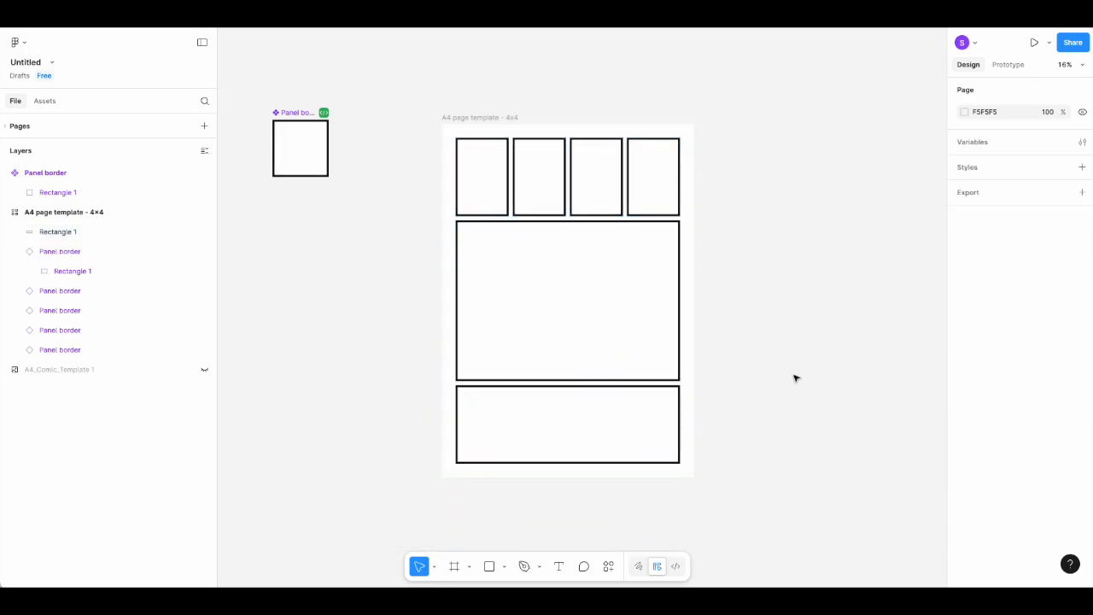
# Shrink the large middle panel to 2 × 2 cells and fit a 2 × 1 copy beside it in the second row.
pyautogui.click(598, 301)
pyautogui.moveTo(681, 306); pyautogui.dragTo(565, 306)
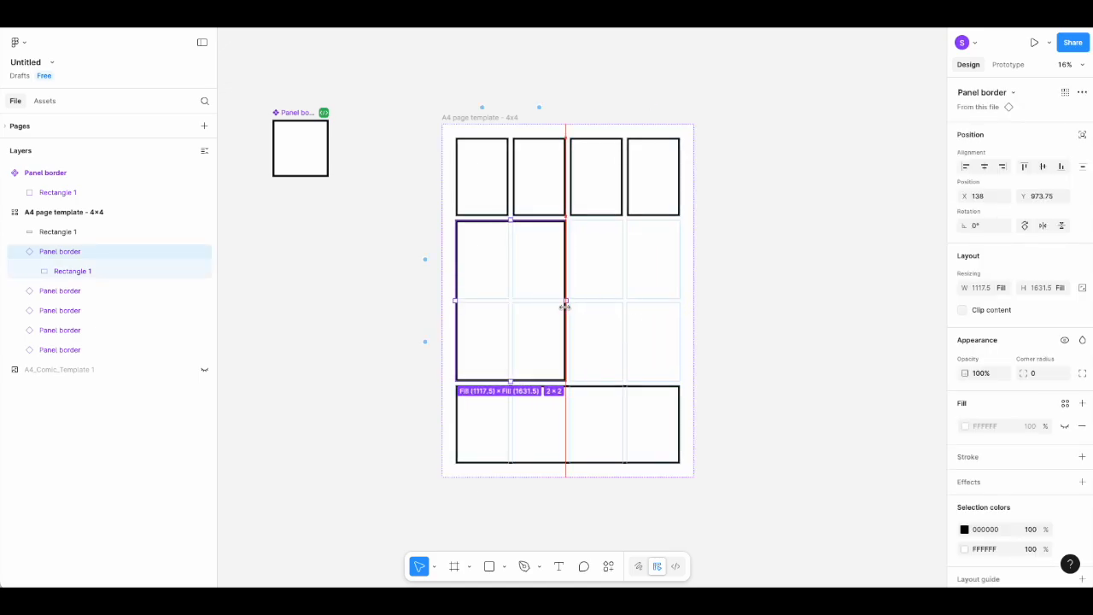
pyautogui.hotkey('ctrl', 'd')
pyautogui.moveTo(627, 380); pyautogui.dragTo(637, 285)
# Try adding single-cell panel copies around the 2 × 1 panel and undo them.
pyautogui.hotkey('ctrl', 'z')
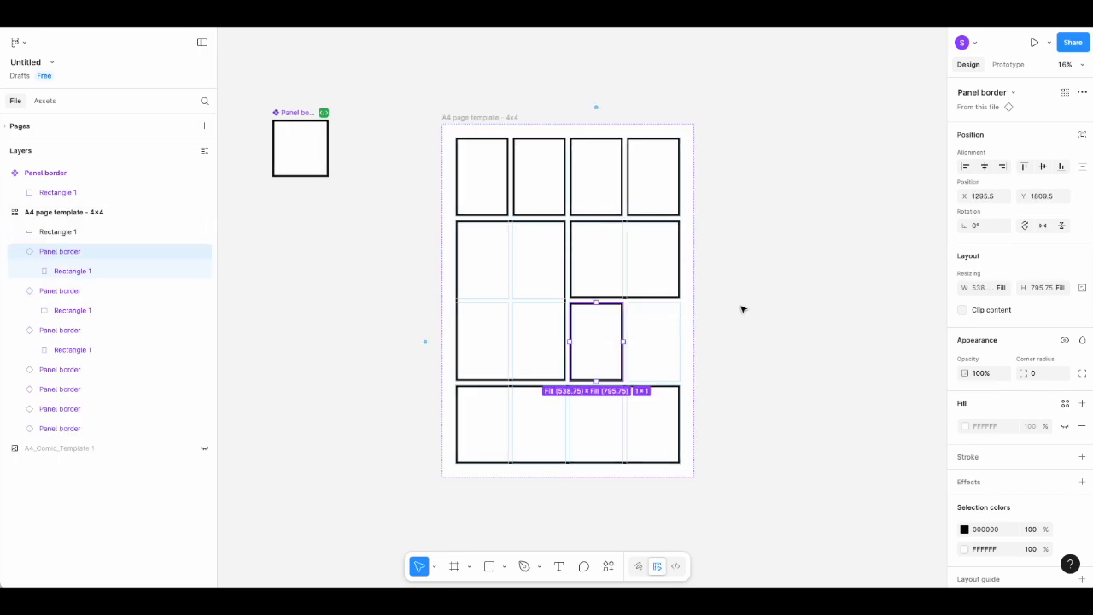
pyautogui.click(651, 293)
pyautogui.hotkey('ctrl', 'z')
pyautogui.hotkey('ctrl', 'shift', 'z')
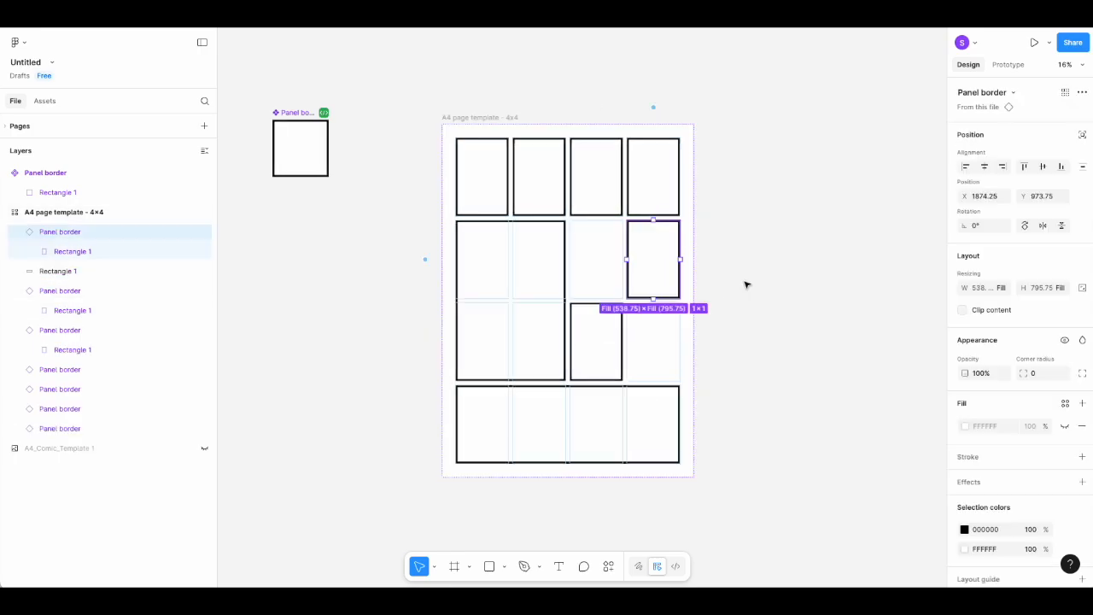
pyautogui.click(746, 292)
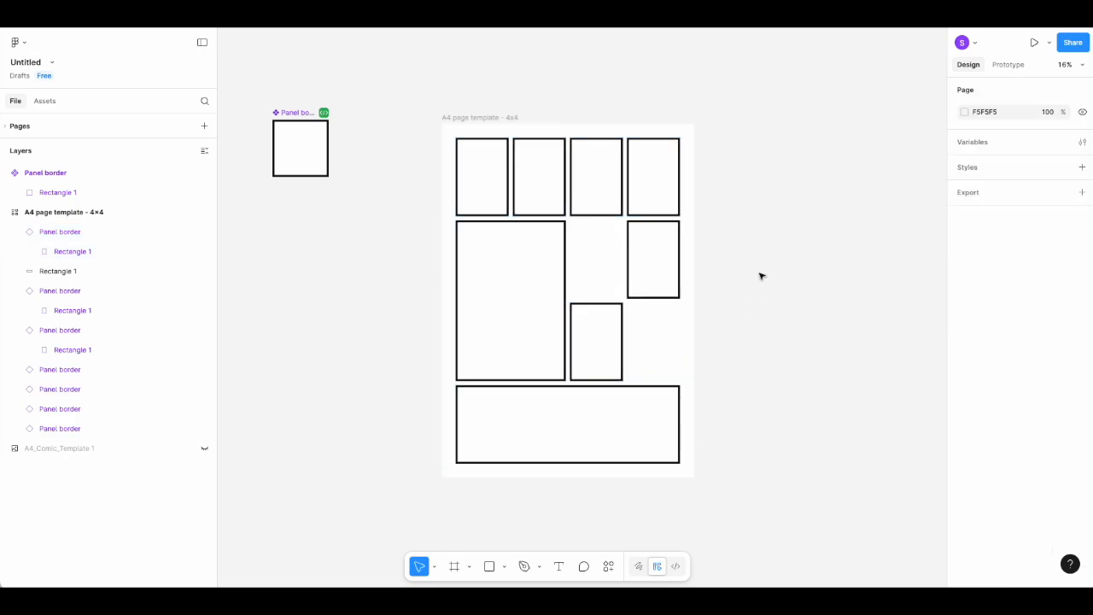
pyautogui.hotkey('ctrl', 'z')
pyautogui.hotkey('ctrl', 'z')
pyautogui.hotkey('ctrl', 'z')
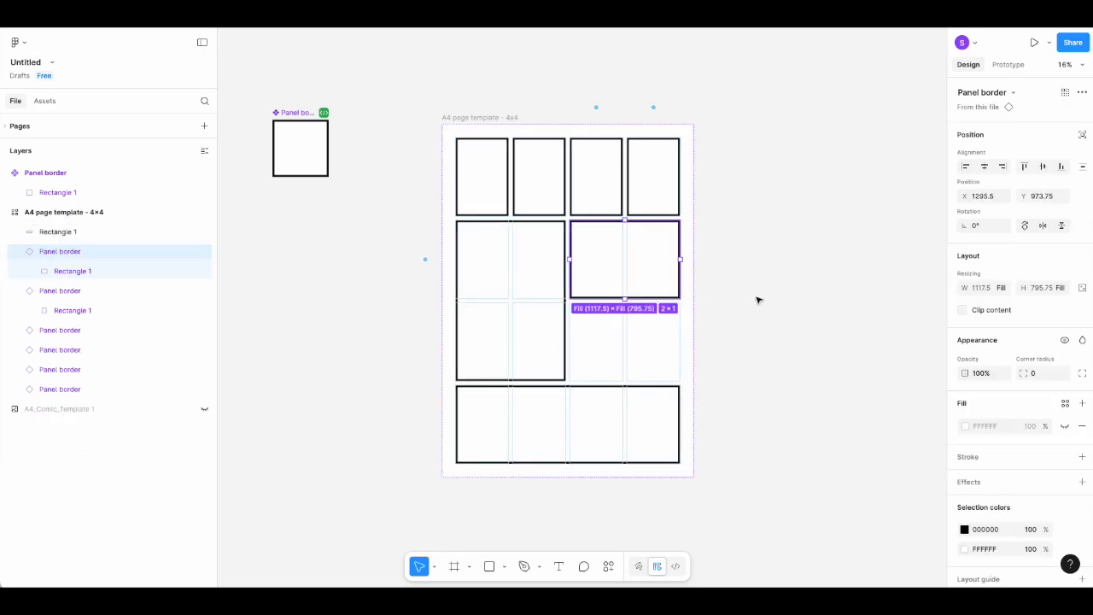
pyautogui.click(761, 190)
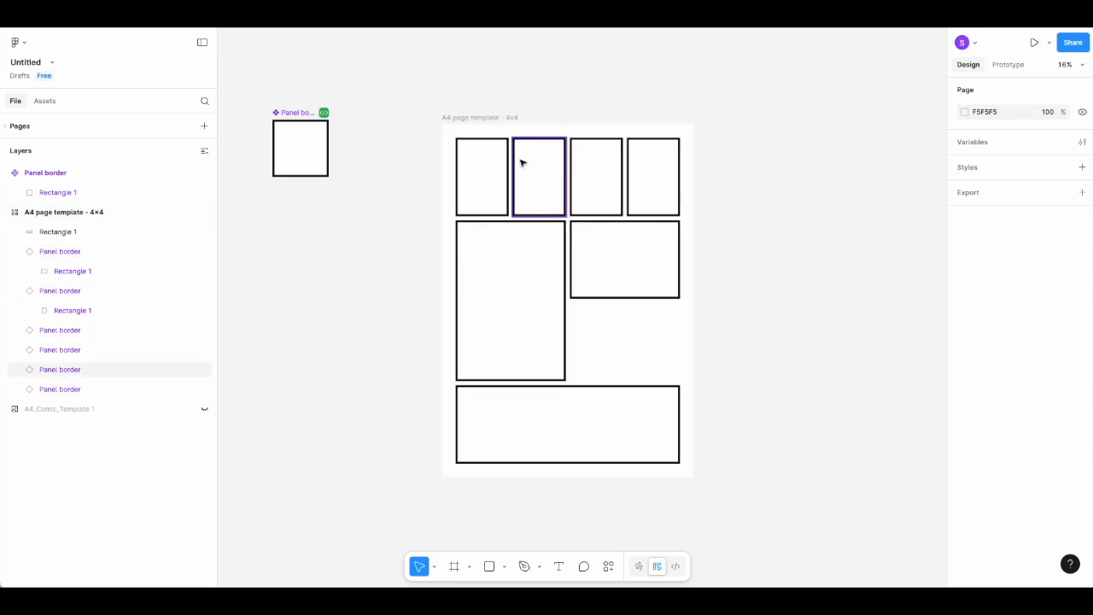
# Delete the 2 × 1 panel, the 2 × 2 panel and the full-width panel in the last row.
pyautogui.click(640, 268)
pyautogui.press('Delete')
pyautogui.click(541, 268)
pyautogui.press('Delete')
pyautogui.click(511, 418)
pyautogui.press('Delete')
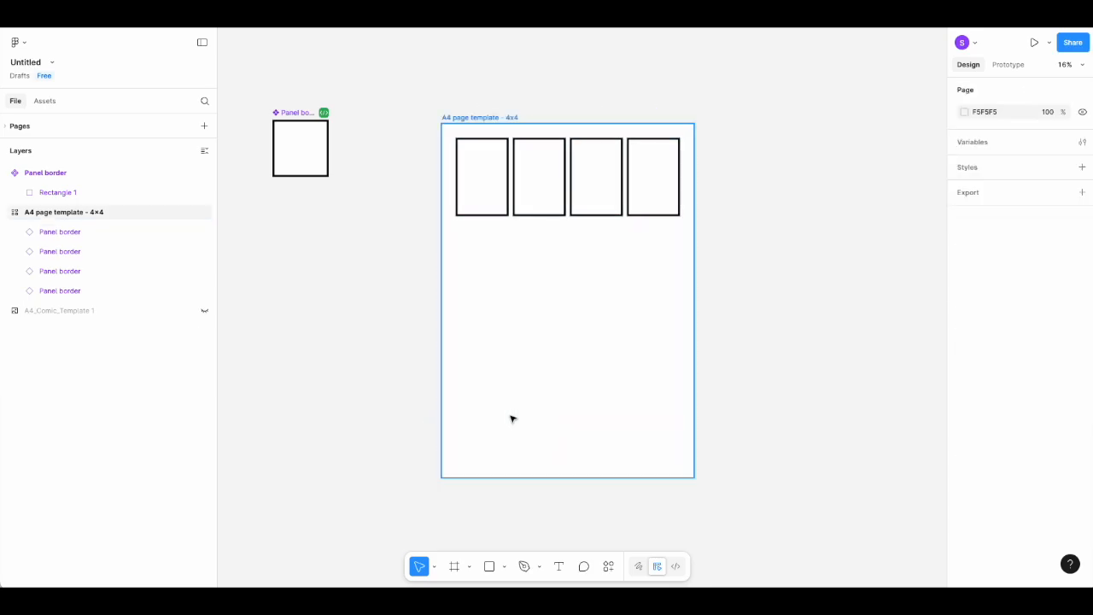
# Delete the four panels in the top row of the A4 page template.
pyautogui.click(500, 223)
pyautogui.click(495, 200)
pyautogui.keyDown('shift'); pyautogui.click(541, 198); pyautogui.keyUp('shift')
pyautogui.keyDown('shift'); pyautogui.click(599, 195); pyautogui.keyUp('shift')
pyautogui.keyDown('shift'); pyautogui.click(642, 193); pyautogui.keyUp('shift')
pyautogui.press('Delete')
# Preview other column and row counts for the A4 page template's grid without applying one.
pyautogui.click(473, 120)
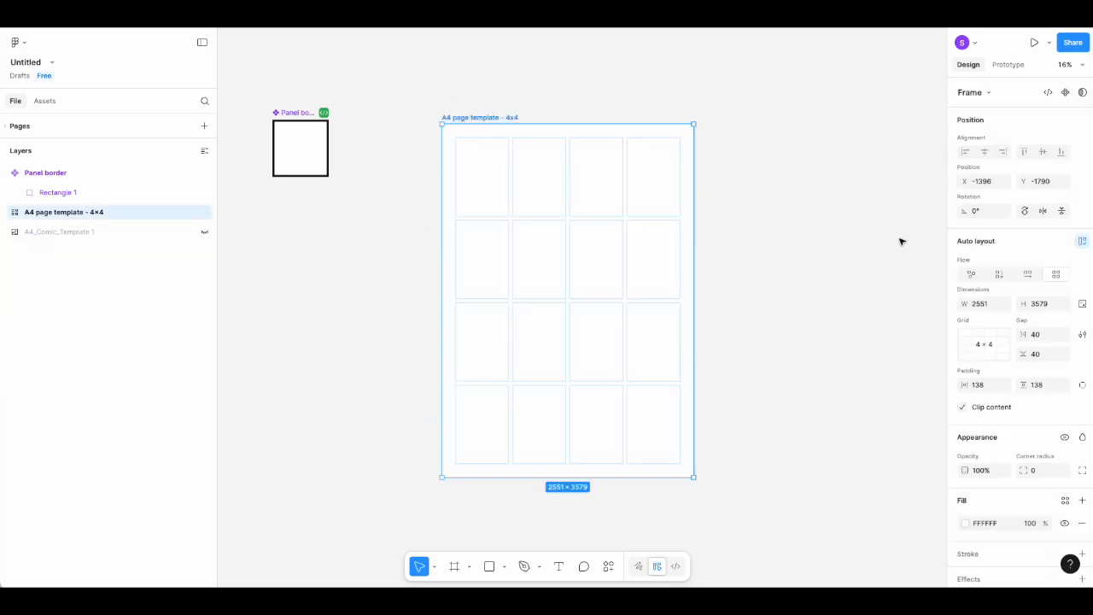
pyautogui.click(988, 349)
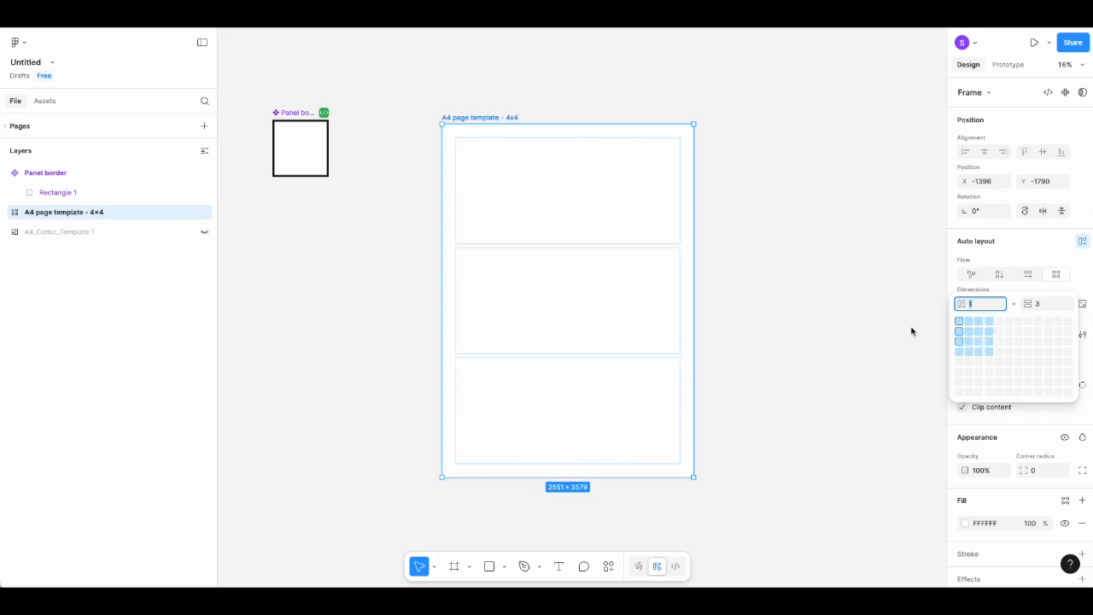
pyautogui.click(865, 290)
pyautogui.click(865, 290)
# Draw a new frame about 2549 × 3497 beside the A4 page template, aligned with its upper edge.
pyautogui.hscroll(3, 673, 82)
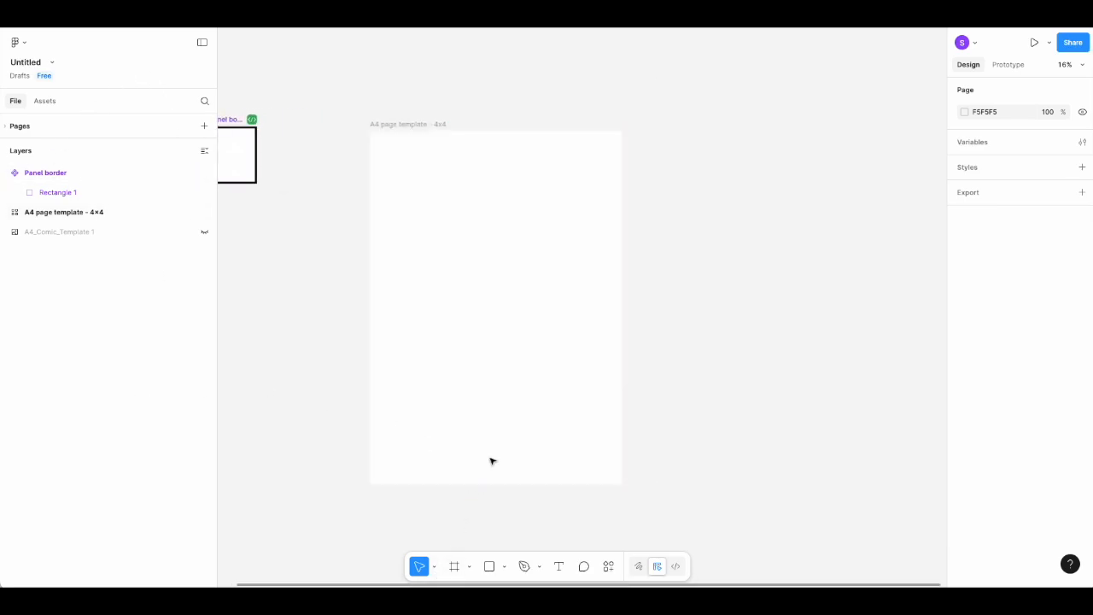
pyautogui.hscroll(4, 743, 331)
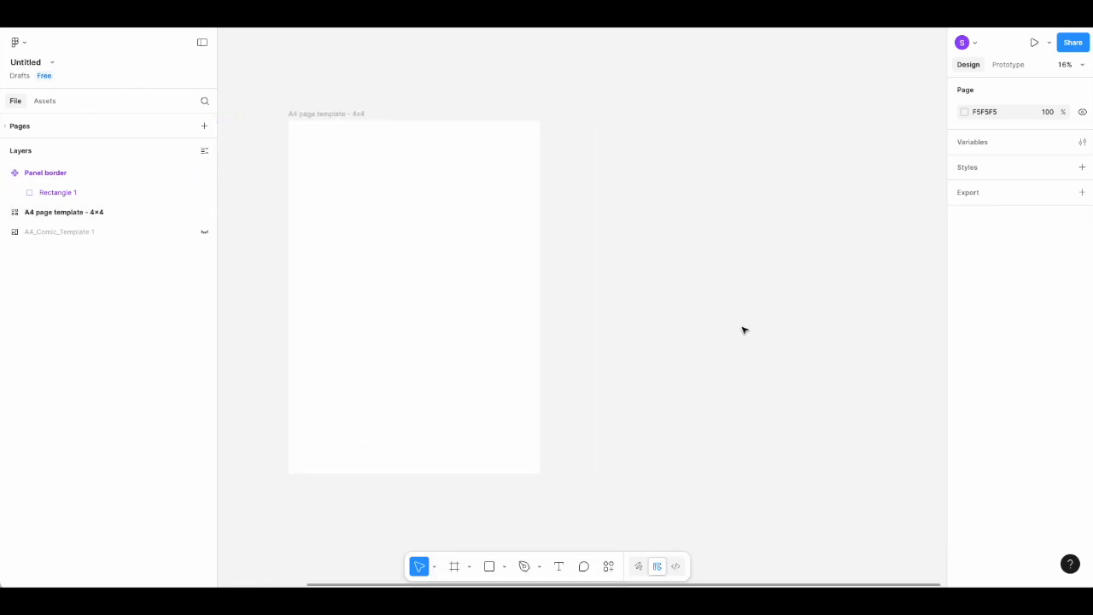
pyautogui.click(456, 568)
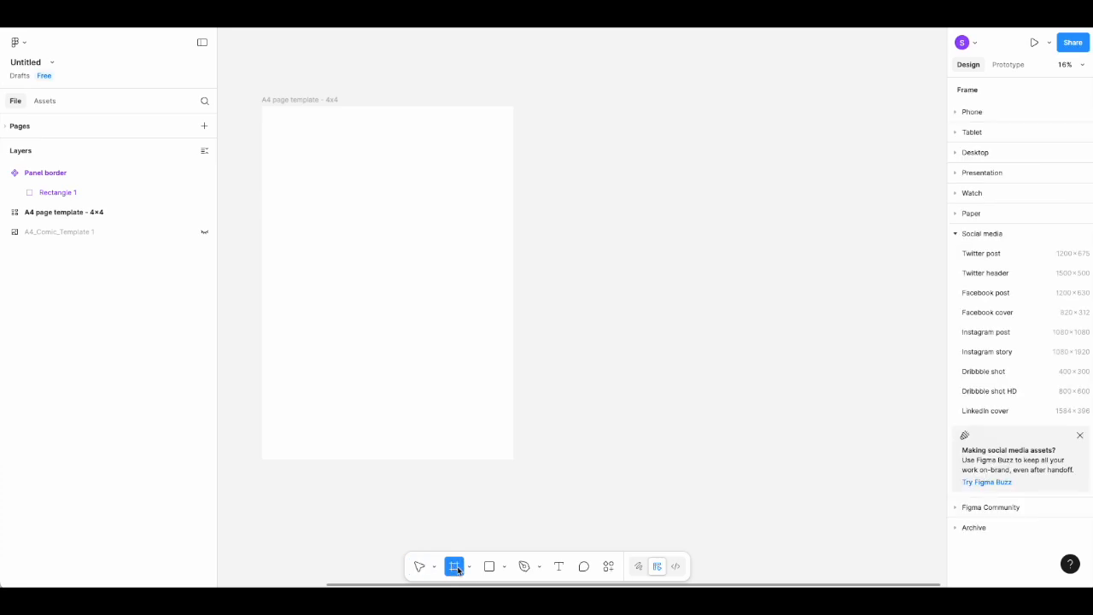
pyautogui.moveTo(594, 106); pyautogui.dragTo(846, 451)
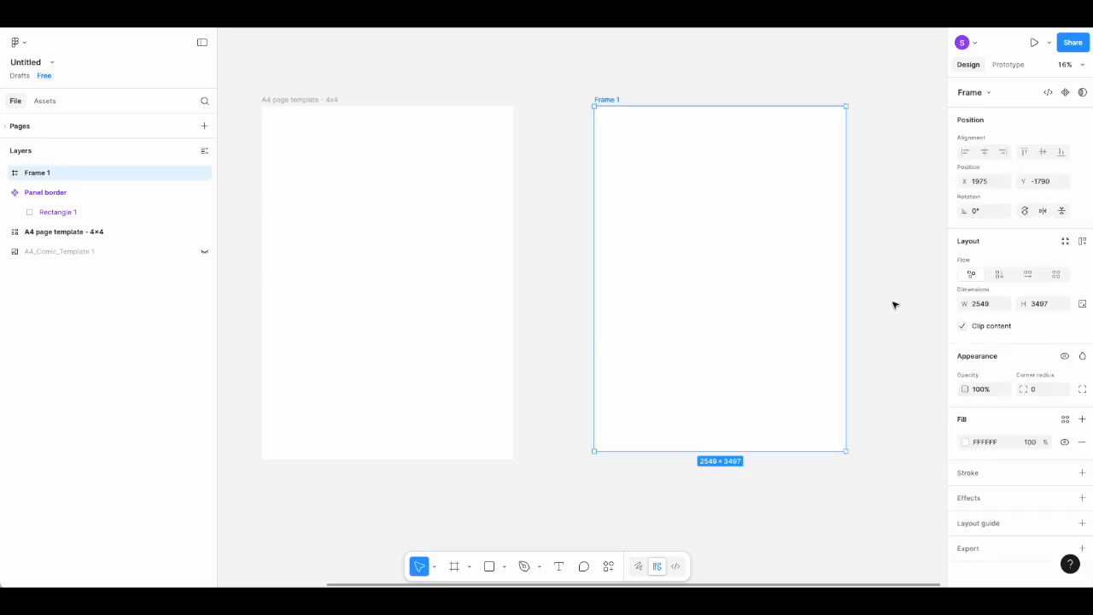
pyautogui.click(898, 285)
# Apply a grid auto layout to the new frame.
pyautogui.hscroll(2, 846, 273)
pyautogui.scroll(1, 847, 274)
pyautogui.click(701, 239)
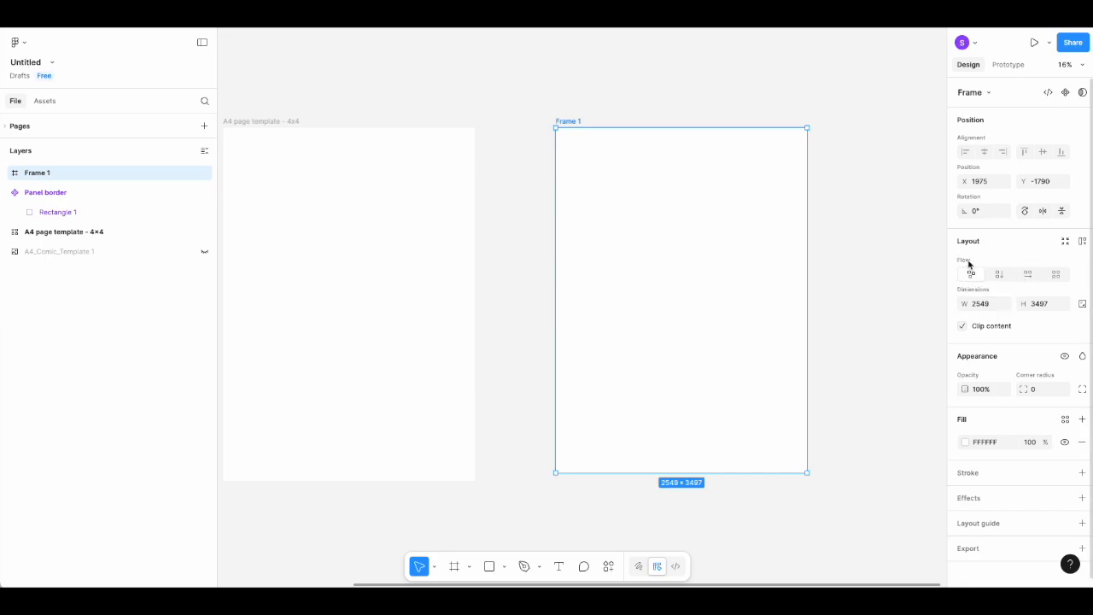
pyautogui.click(1056, 275)
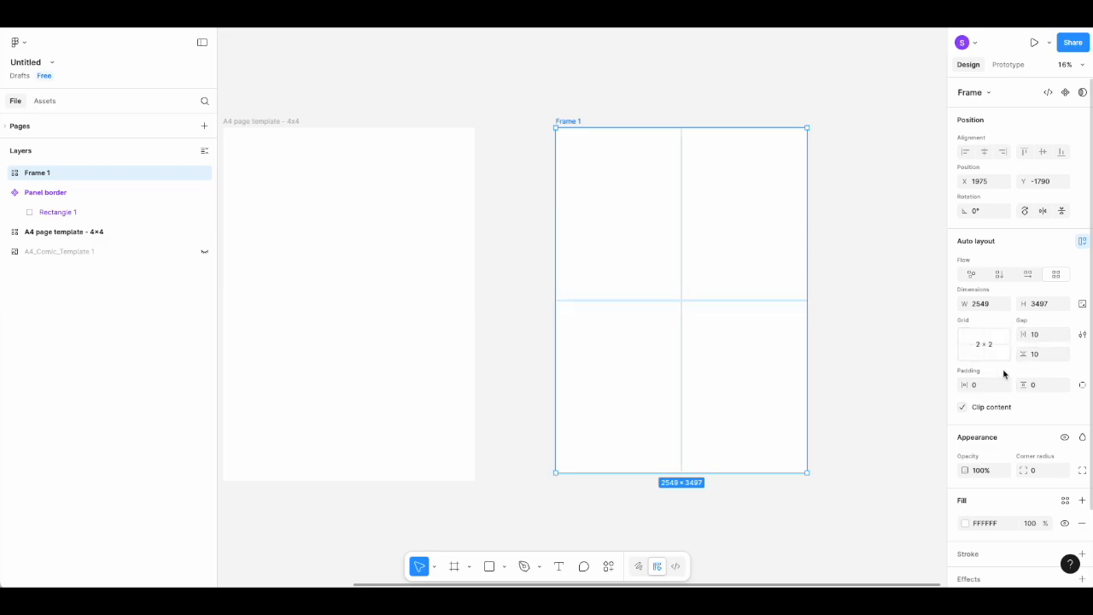
# Set the new frame's horizontal and vertical padding to 140.
pyautogui.click(966, 385)
pyautogui.write('10')
pyautogui.press('Return')
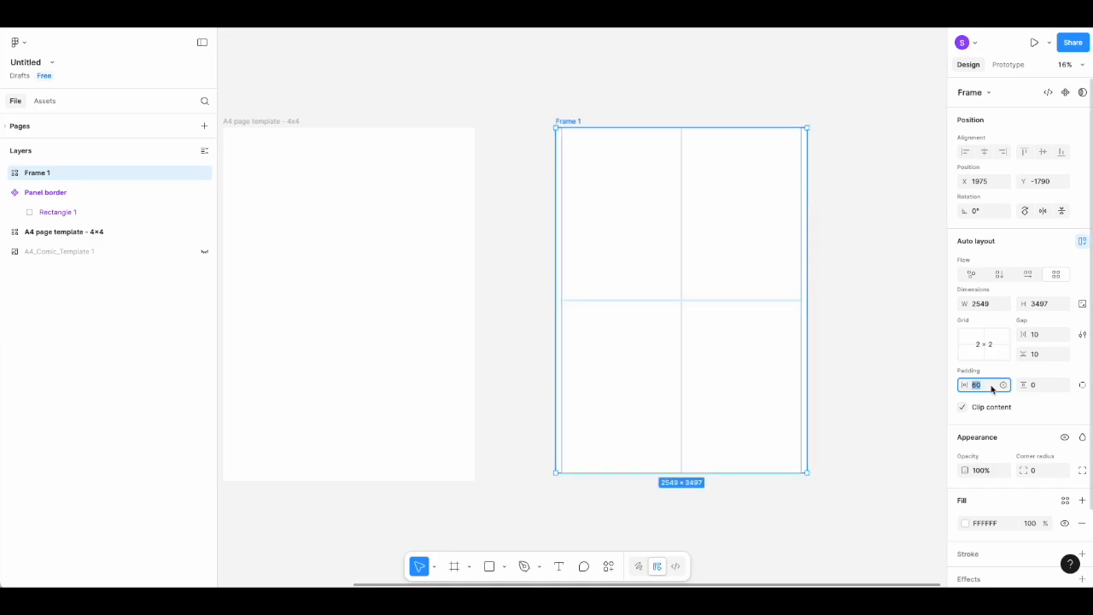
pyautogui.hotkey('shift', 'Up')
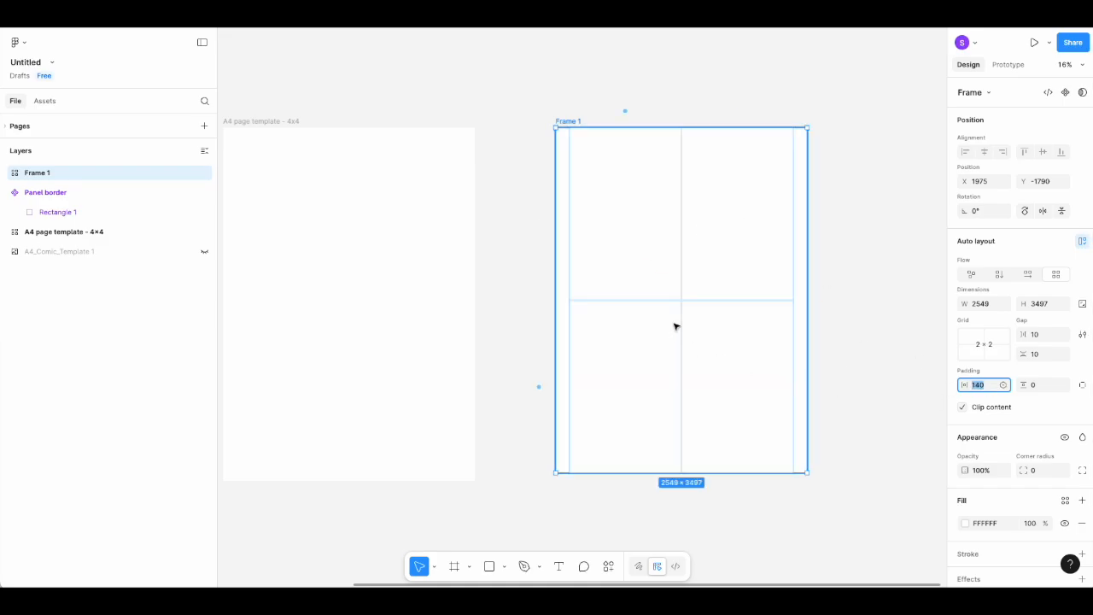
pyautogui.click(1039, 389)
pyautogui.hotkey('shift', 'Up')
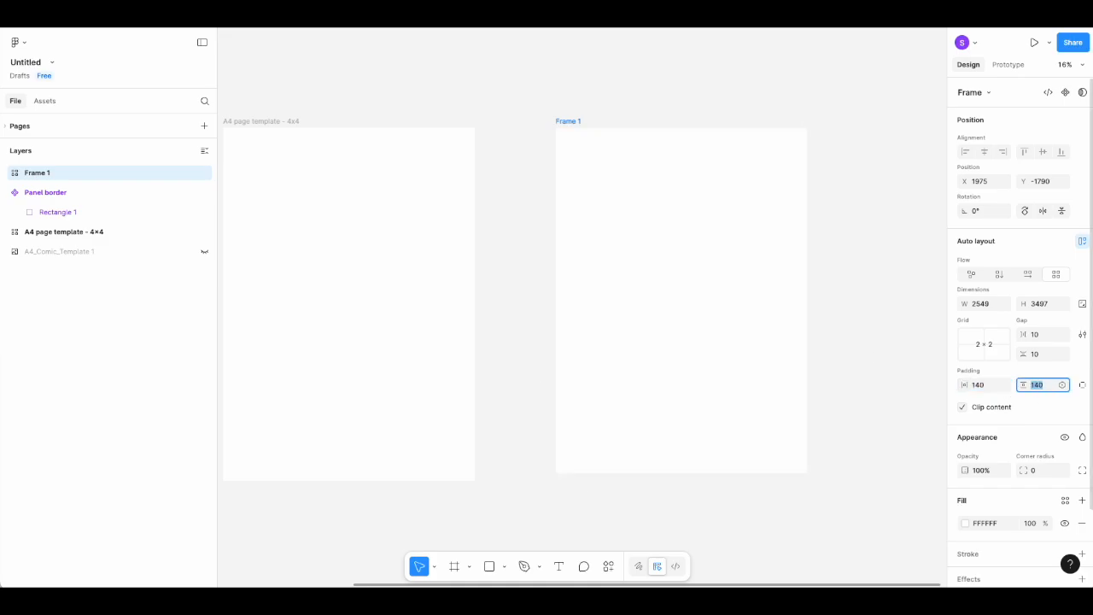
pyautogui.click(833, 218)
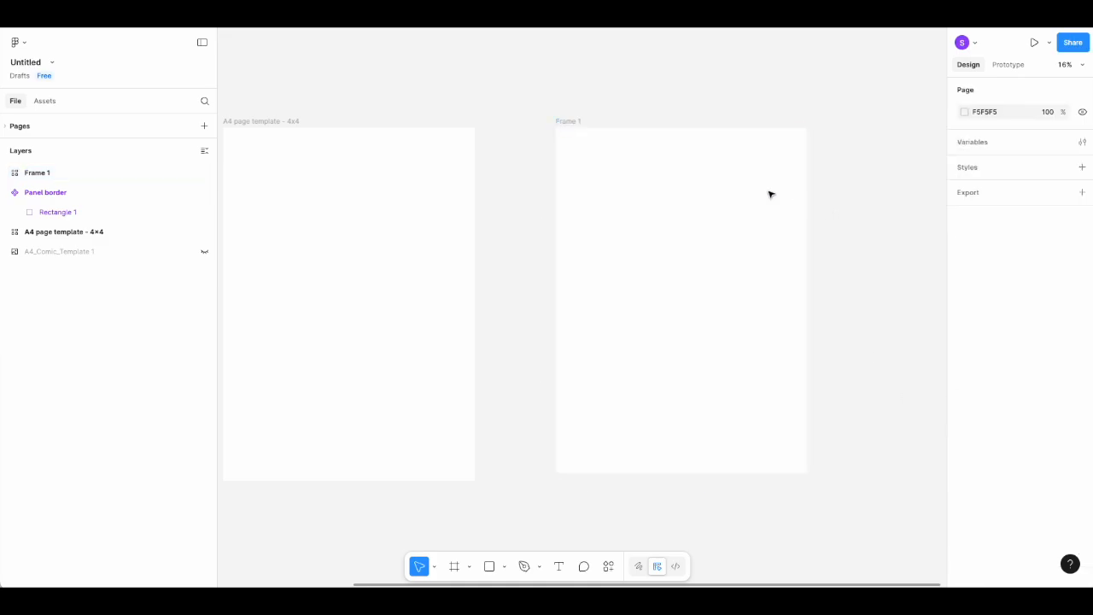
# Set the gap between the new frame's grid columns to 72.
pyautogui.click(574, 122)
pyautogui.click(1043, 335)
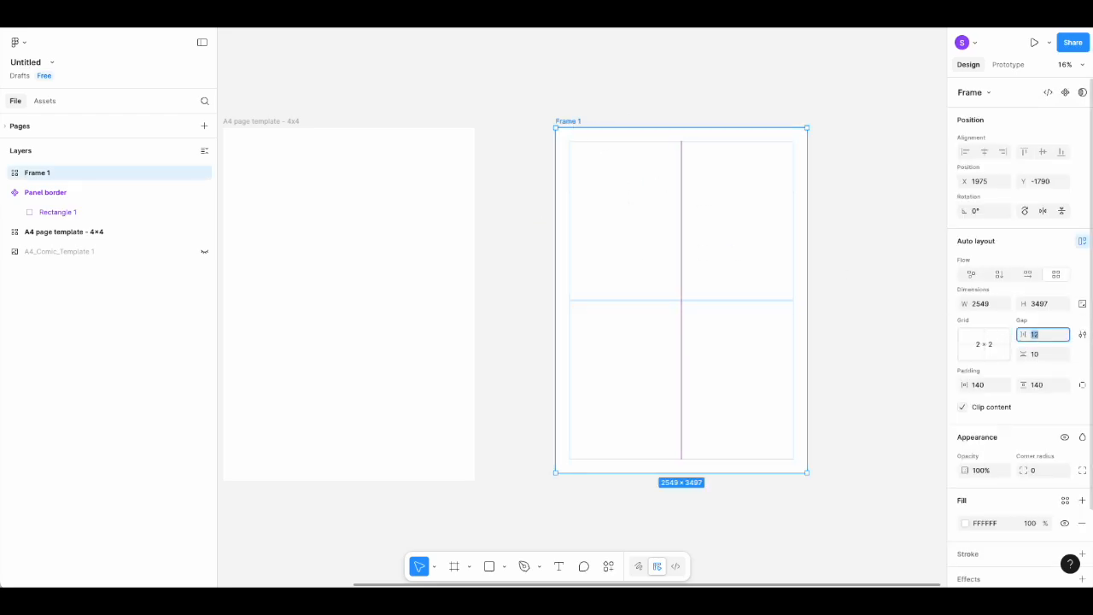
pyautogui.write('42')
pyautogui.press('Return')
pyautogui.hotkey('shift', 'Up')
pyautogui.hotkey('shift', 'Up')
# Set the gap between the new frame's grid rows to 72.
pyautogui.click(1041, 355)
pyautogui.hotkey('shift', 'Up')
pyautogui.hotkey('shift', 'Up')
pyautogui.hotkey('shift', 'Up')
pyautogui.hotkey('shift', 'Up')
pyautogui.hotkey('shift', 'Up')
pyautogui.write('72')
pyautogui.press('Return')
pyautogui.click(884, 262)
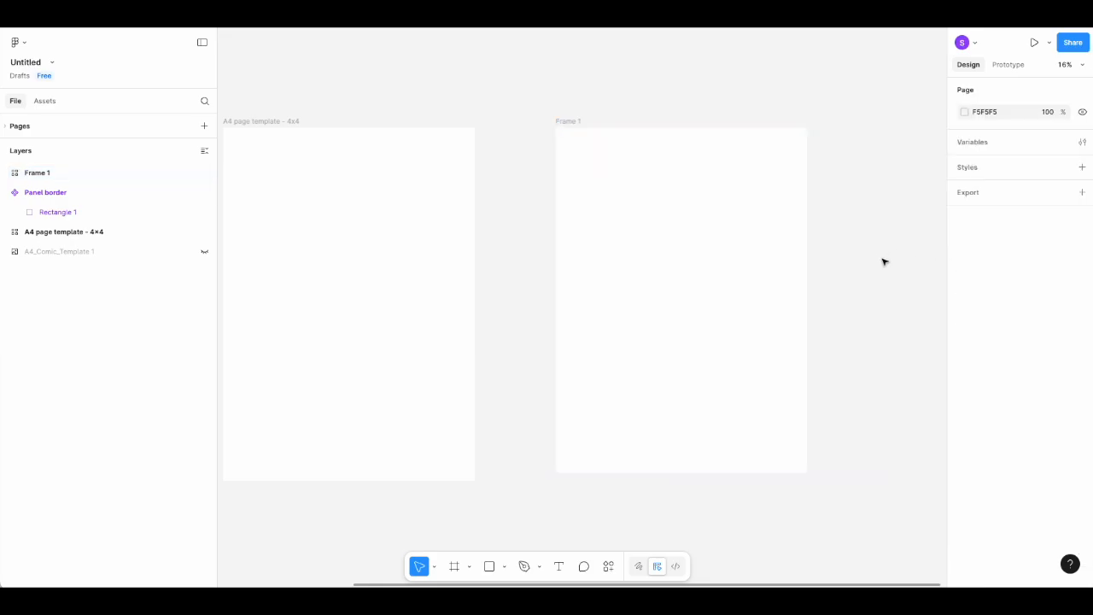
# Set the new frame's grid to 5 columns by 7 rows.
pyautogui.click(569, 121)
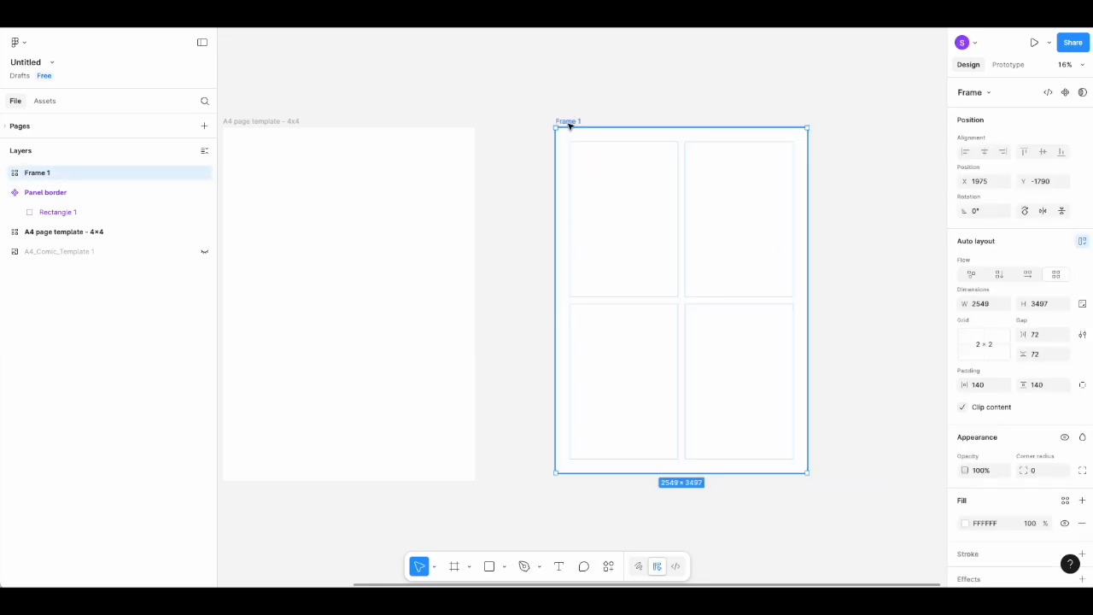
pyautogui.click(994, 350)
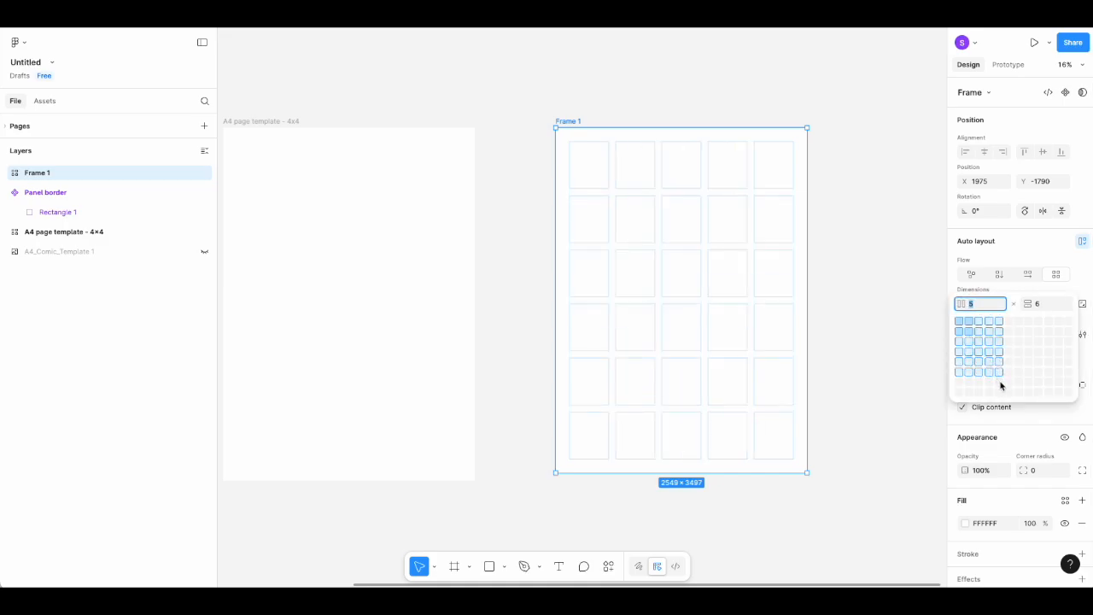
pyautogui.click(1000, 383)
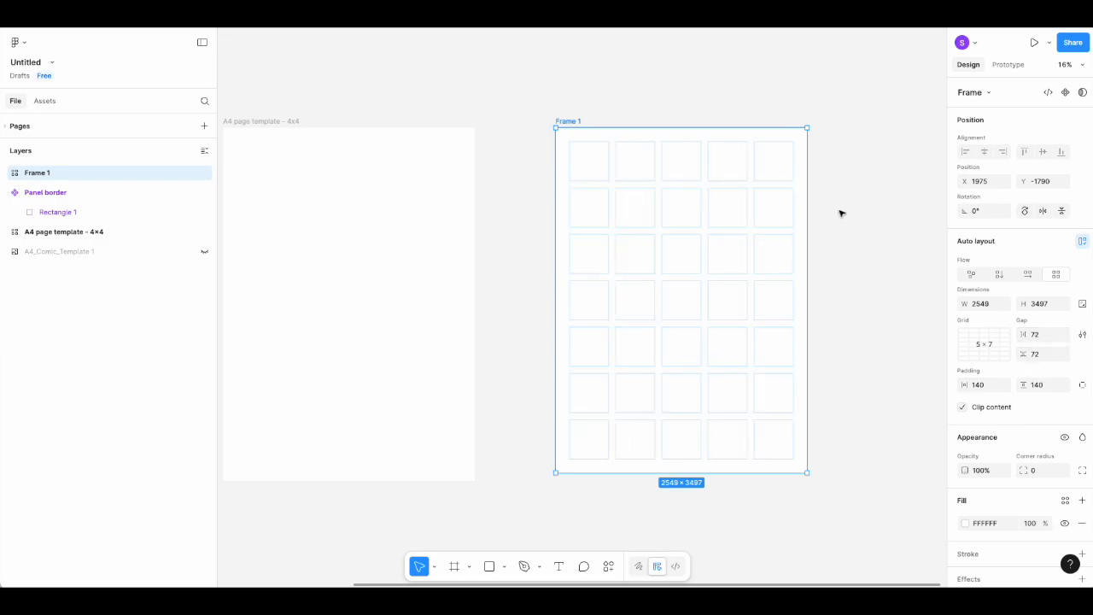
pyautogui.hscroll(-2, 358, 194)
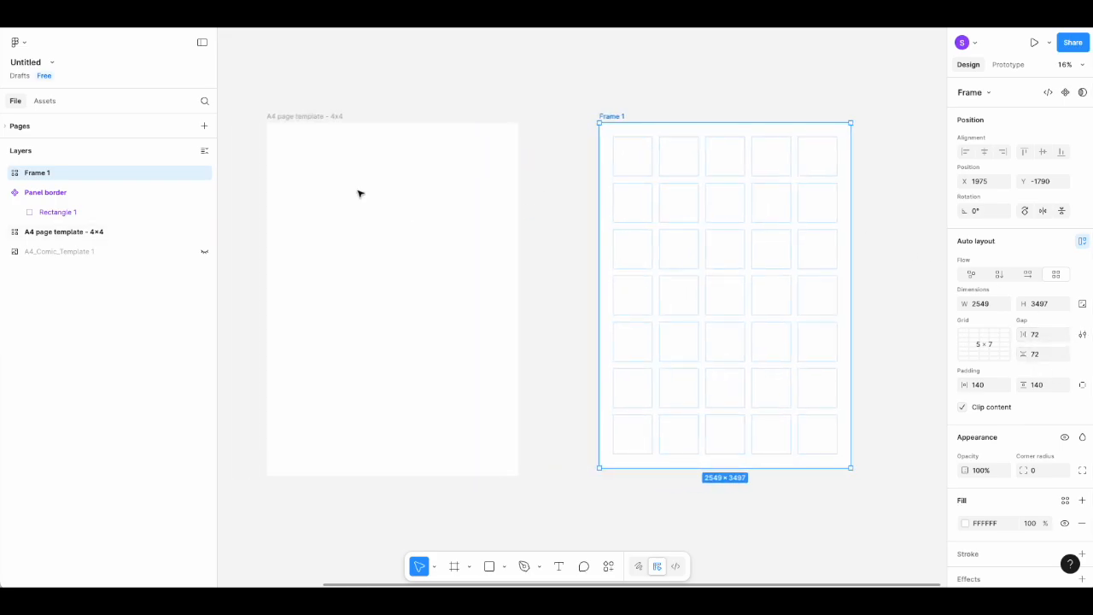
# Fill the new frame's first three grid rows with two Panel border instances, one spanning 2×3 cells and one spanning 3×3.
pyautogui.hscroll(-3, 307, 205)
pyautogui.moveTo(225, 149); pyautogui.dragTo(740, 68)
pyautogui.hscroll(4, 742, 72)
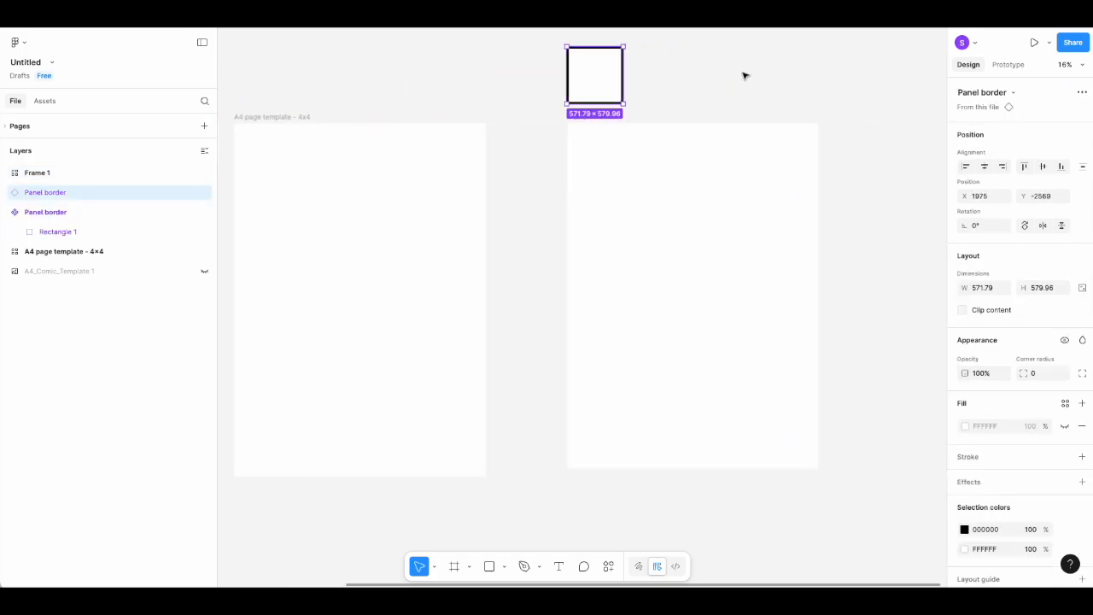
pyautogui.hscroll(1, 650, 78)
pyautogui.moveTo(578, 76); pyautogui.dragTo(640, 276)
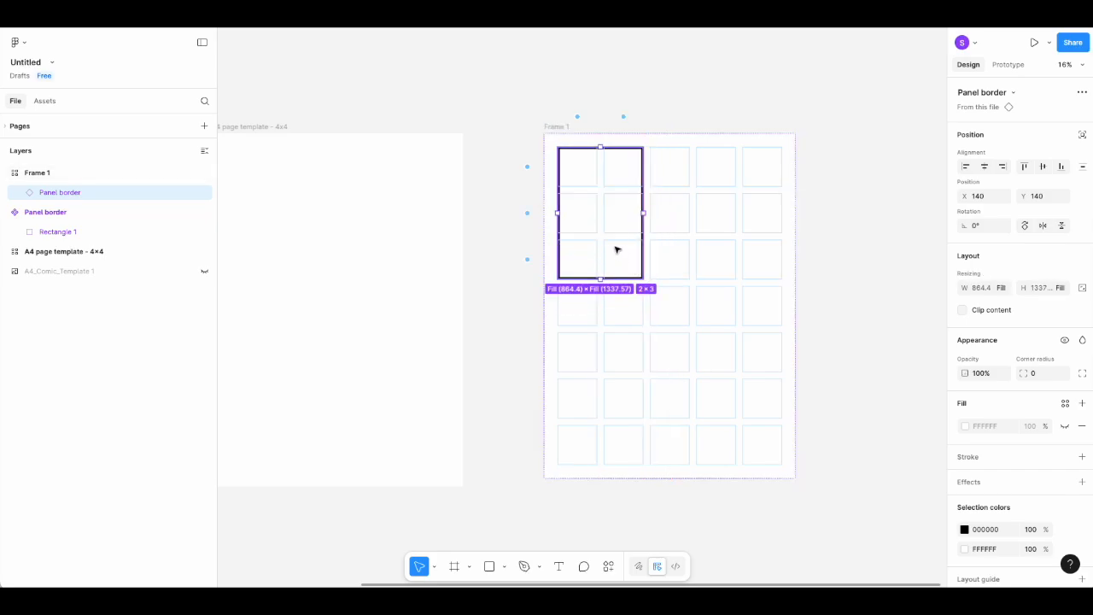
pyautogui.hotkey('ctrl', 'd')
pyautogui.moveTo(735, 219); pyautogui.dragTo(779, 221)
# Fill grid rows four and five with two duplicated Panel border instances, one spanning 3×2 cells and one spanning 2×2.
pyautogui.hotkey('ctrl', 'd')
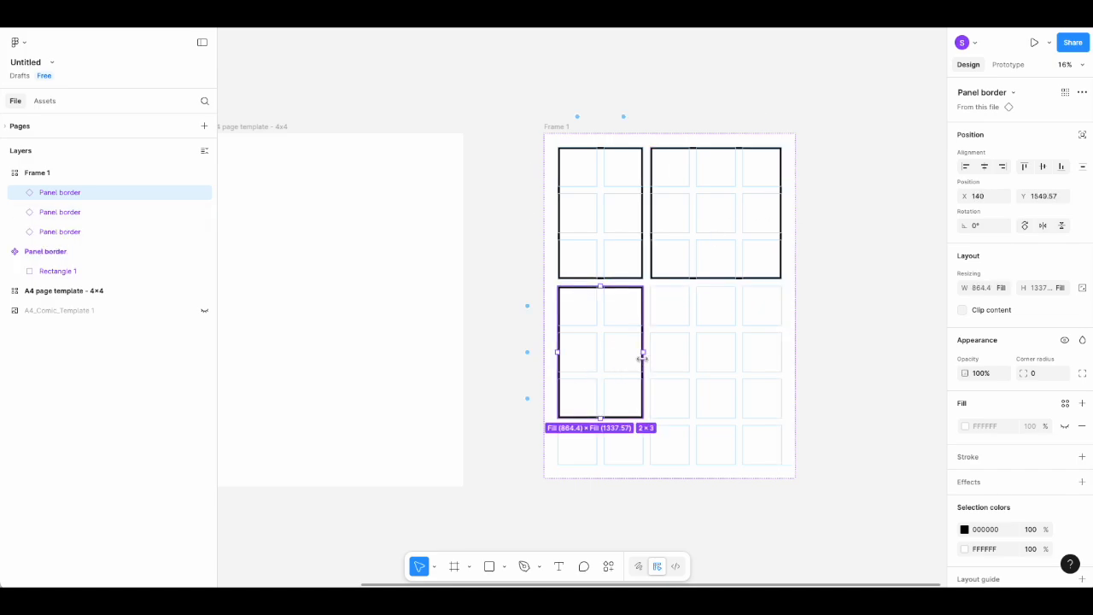
pyautogui.moveTo(643, 352); pyautogui.dragTo(690, 352)
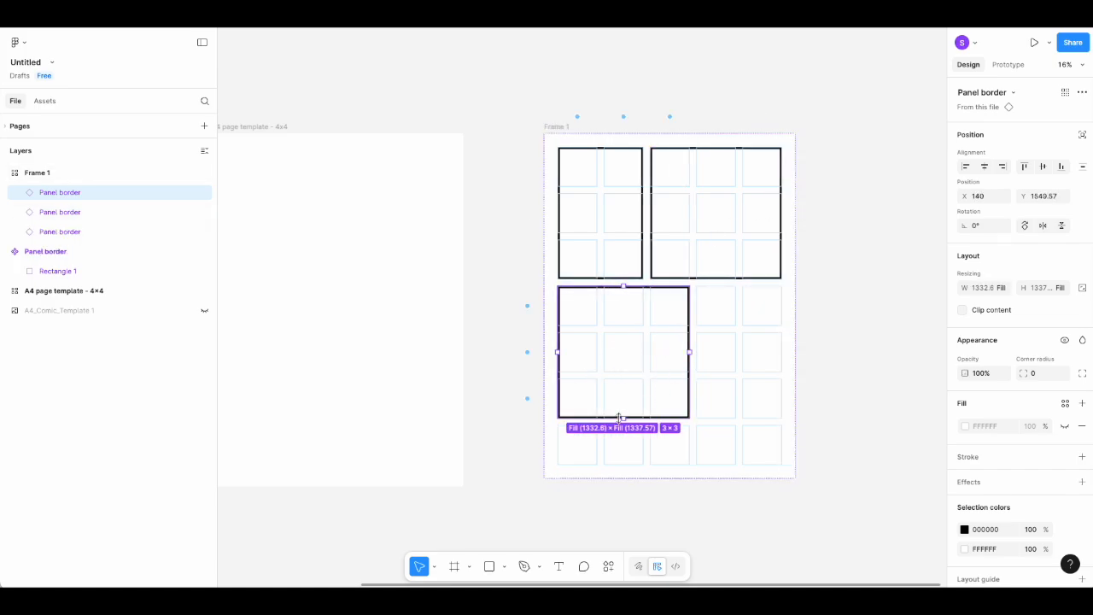
pyautogui.moveTo(625, 397); pyautogui.dragTo(624, 371)
pyautogui.hotkey('ctrl', 'd')
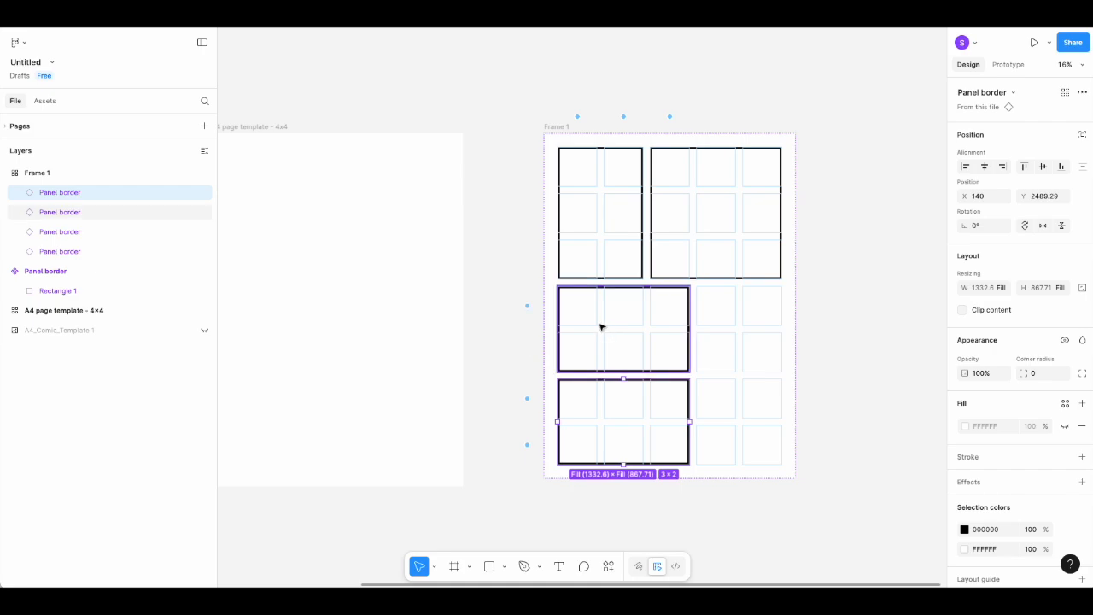
pyautogui.moveTo(559, 422); pyautogui.dragTo(751, 336)
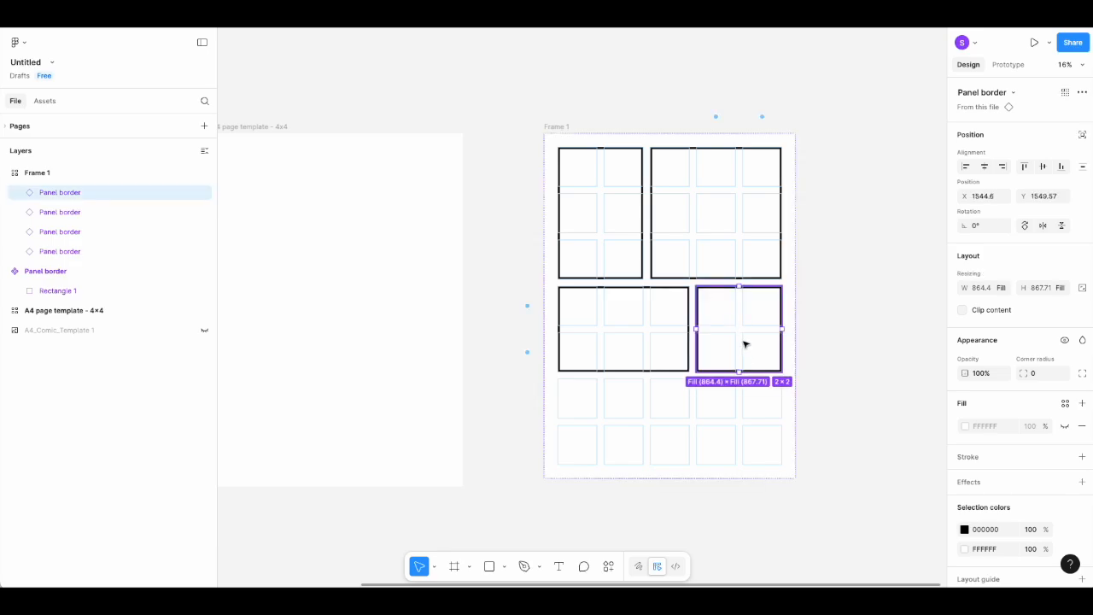
# Fill the last two grid rows with five side-by-side Panel border instances, each spanning 1×2 cells.
pyautogui.hotkey('ctrl', 'd')
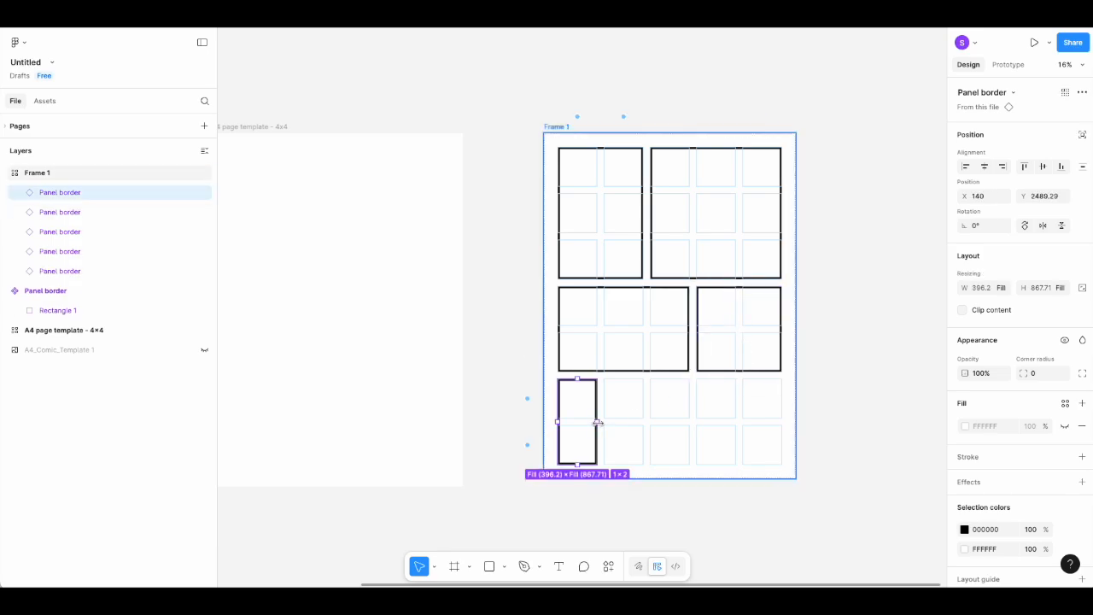
pyautogui.hotkey('ctrl', 'd')
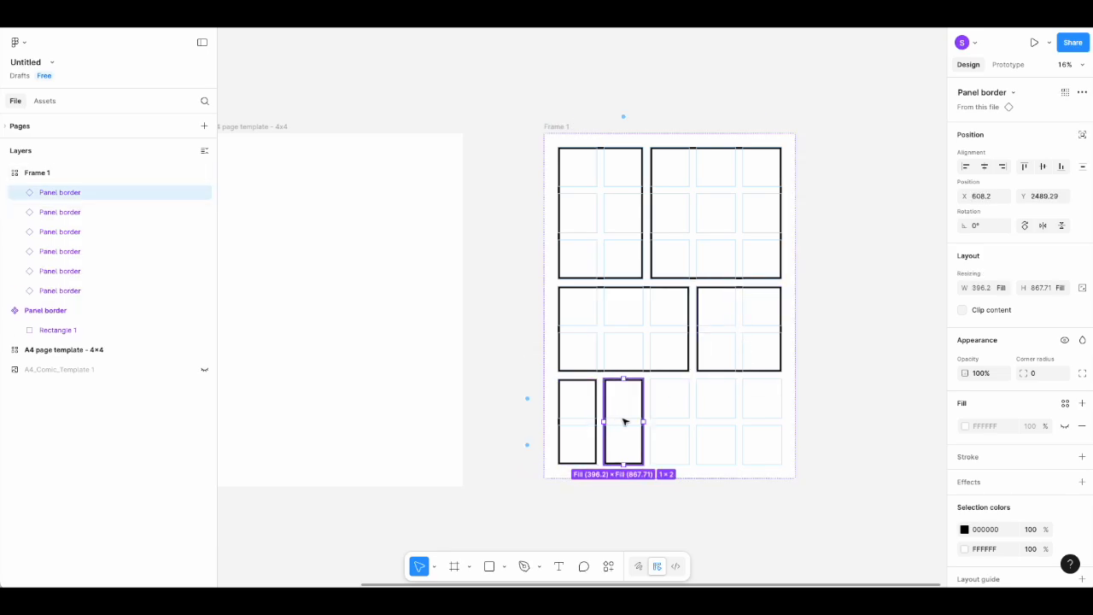
pyautogui.hotkey('ctrl', 'd')
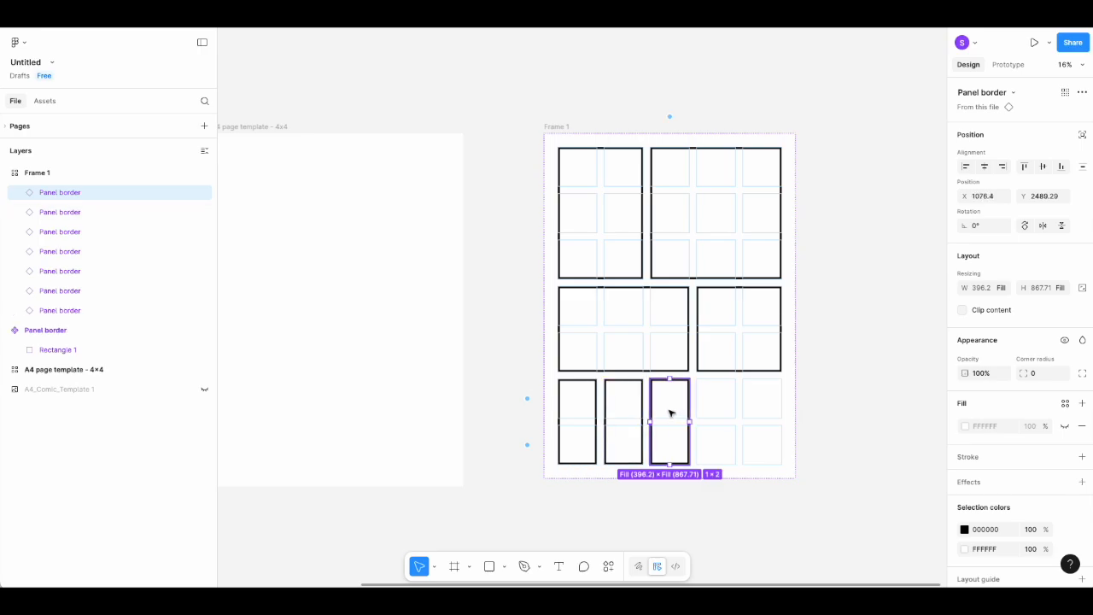
pyautogui.hotkey('ctrl', 'd')
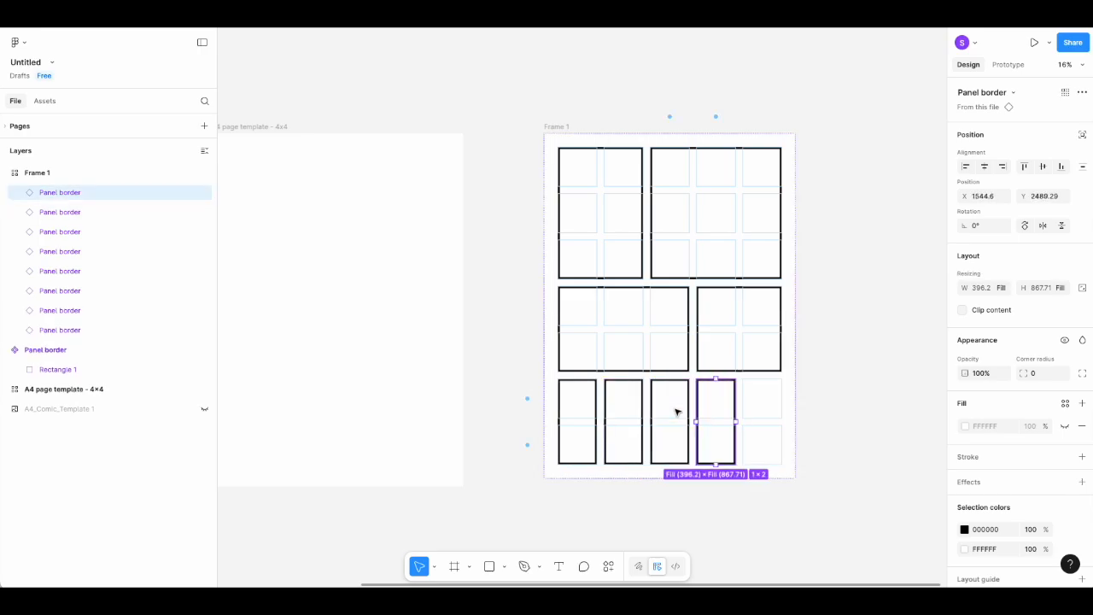
pyautogui.hotkey('ctrl', 'd')
pyautogui.click(838, 395)
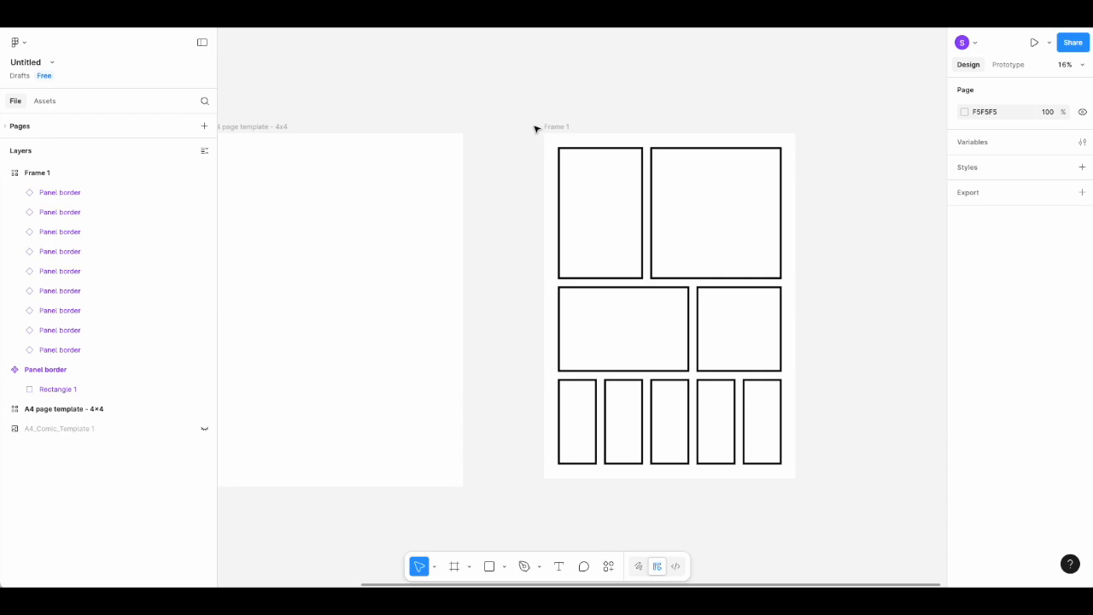
# Move the main Panel border component above the A4 page template and set its rectangle's stroke weight to 10.
pyautogui.hscroll(-10, 536, 128)
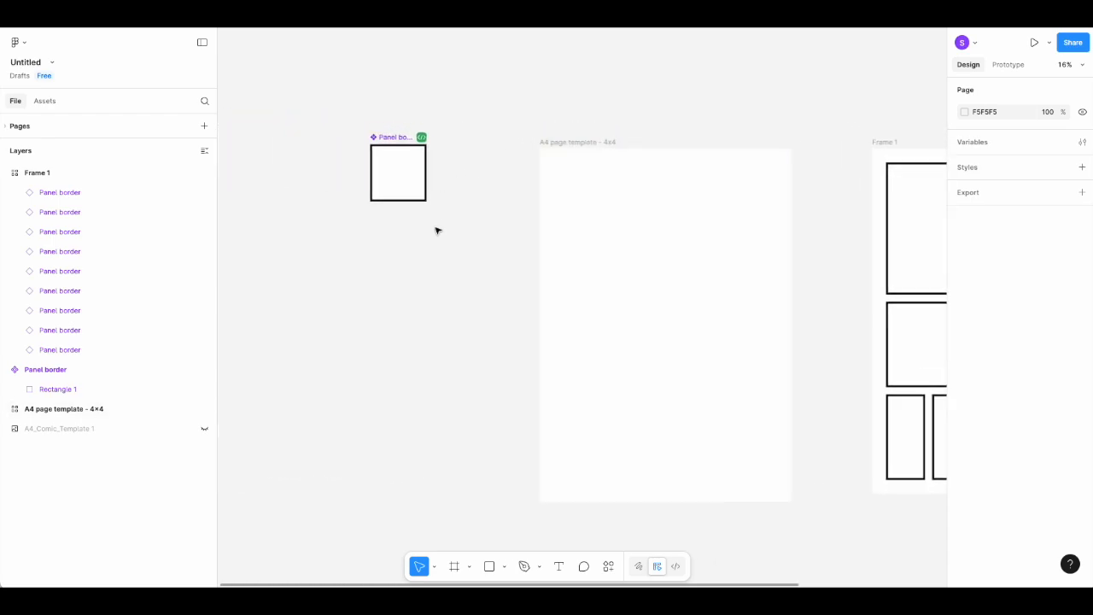
pyautogui.moveTo(381, 154); pyautogui.dragTo(448, 108)
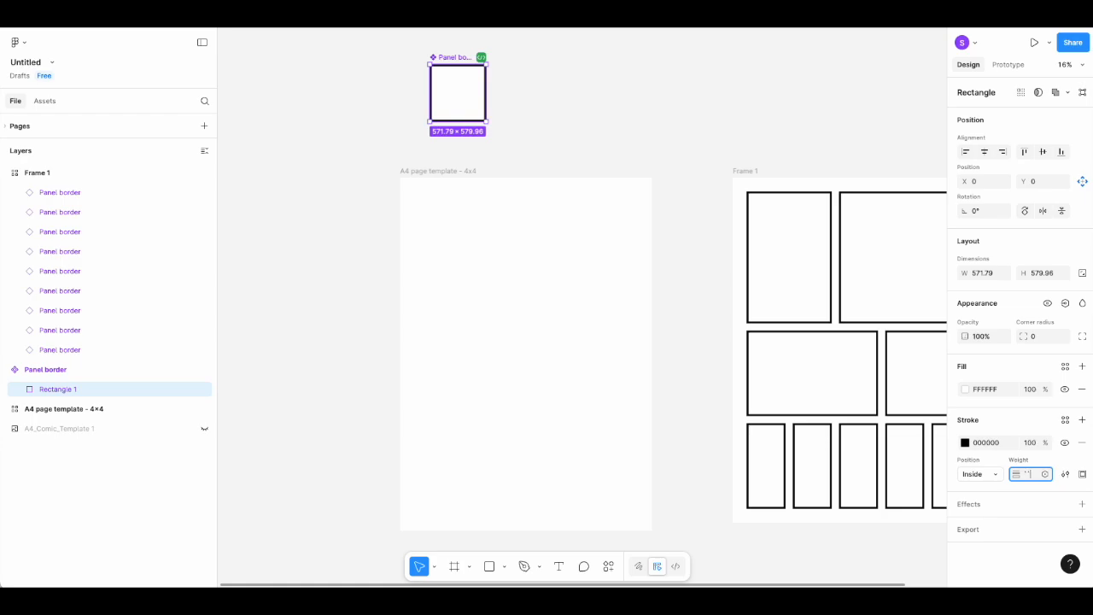
pyautogui.press('Down')
pyautogui.press('Down')
pyautogui.press('Down')
pyautogui.press('Down')
pyautogui.press('Down')
pyautogui.press('Down')
pyautogui.press('Down')
pyautogui.press('Down')
pyautogui.press('Down')
pyautogui.press('Down')
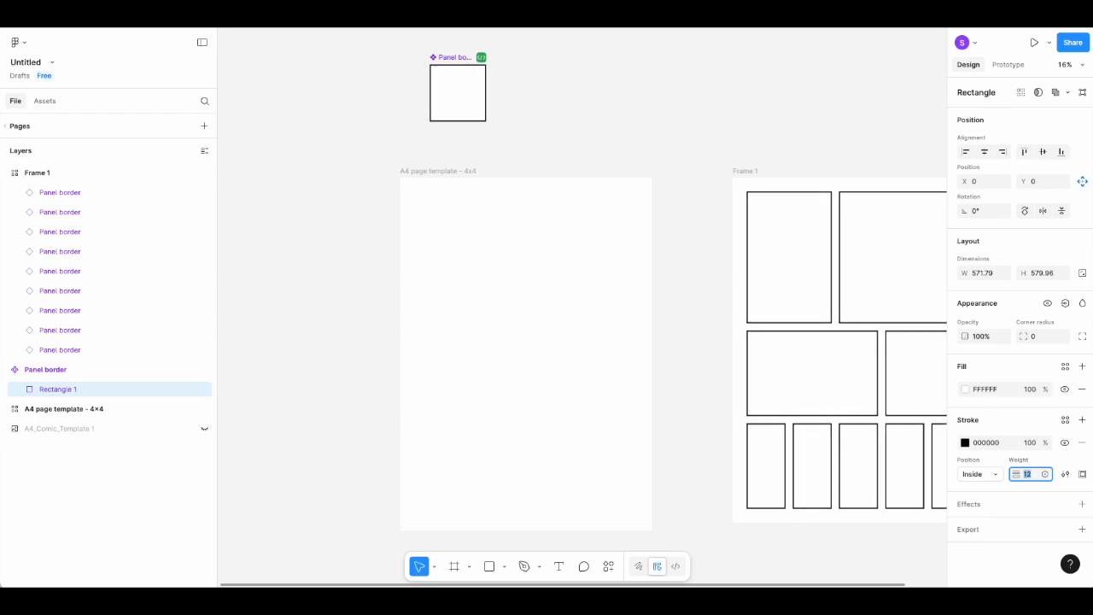
pyautogui.press('Up')
pyautogui.press('Up')
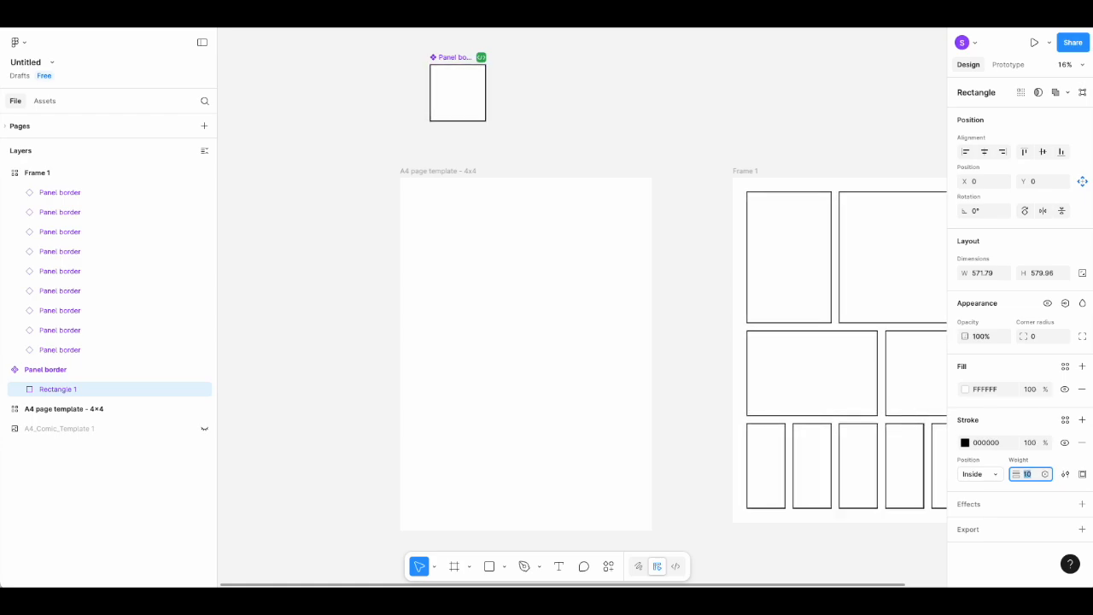
pyautogui.press('Up')
pyautogui.press('Up')
pyautogui.press('Up')
pyautogui.press('Down')
pyautogui.press('Down')
pyautogui.press('Down')
pyautogui.press('Down')
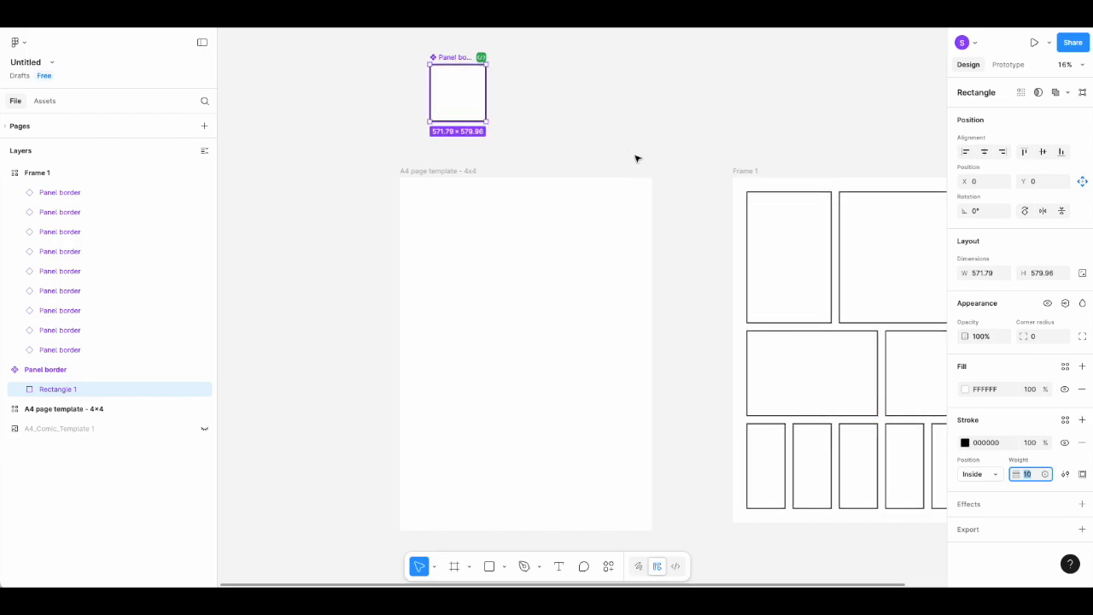
pyautogui.click(624, 131)
# Move Frame 1 closer to the A4 page template frame.
pyautogui.hscroll(3, 624, 131)
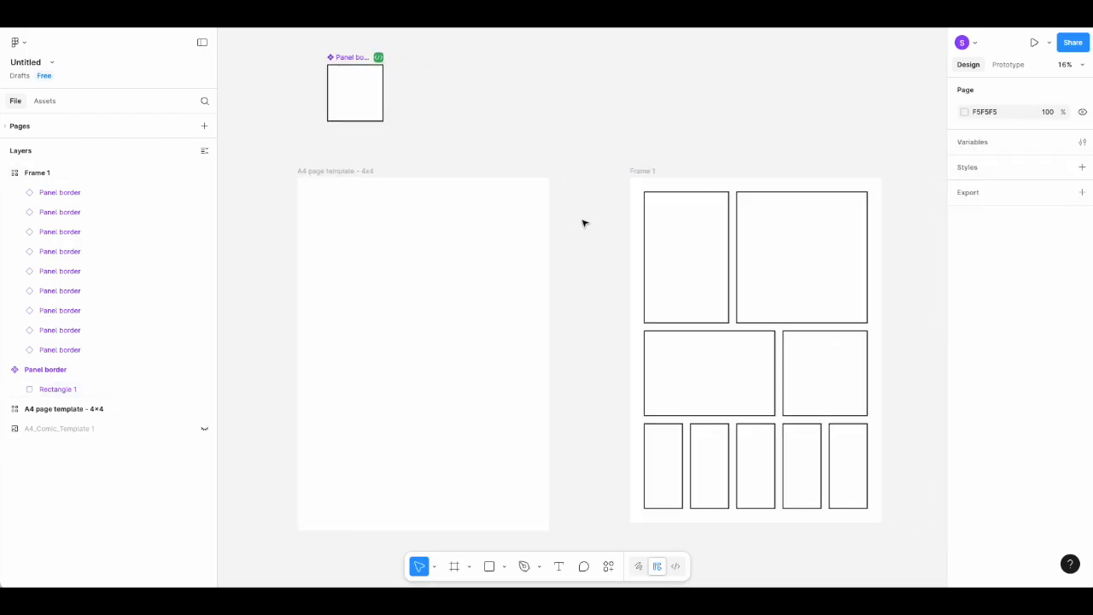
pyautogui.moveTo(647, 170); pyautogui.dragTo(592, 173)
pyautogui.click(573, 146)
# Draw a square about 611 × 611 on the empty canvas beside the Panel border component.
pyautogui.hscroll(-5, 549, 142)
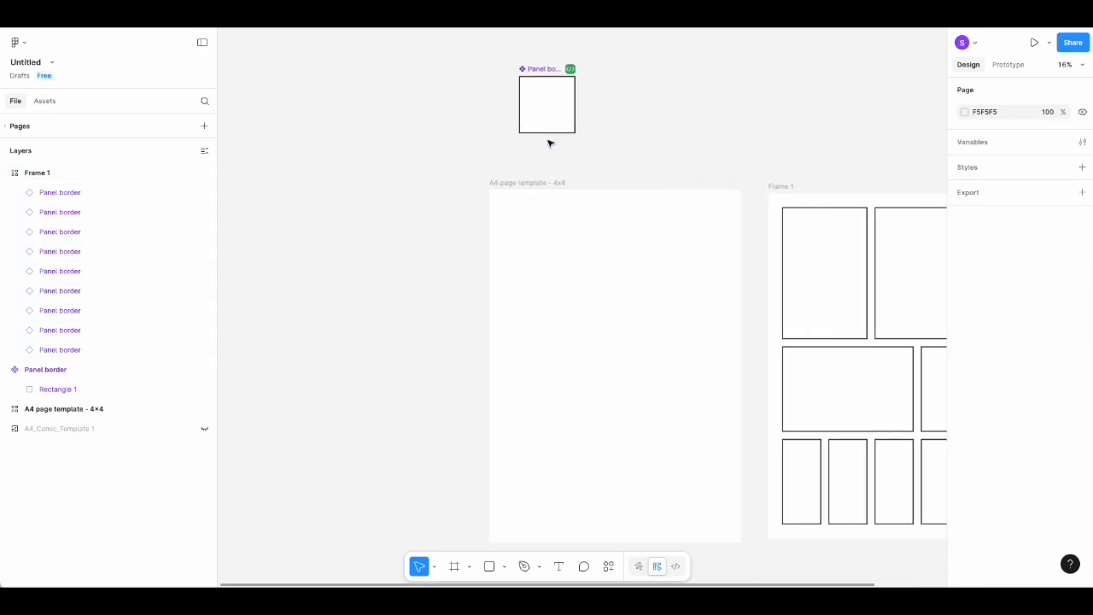
pyautogui.scroll(-1, 459, 381)
pyautogui.scroll(3, 458, 381)
pyautogui.hscroll(-1, 459, 380)
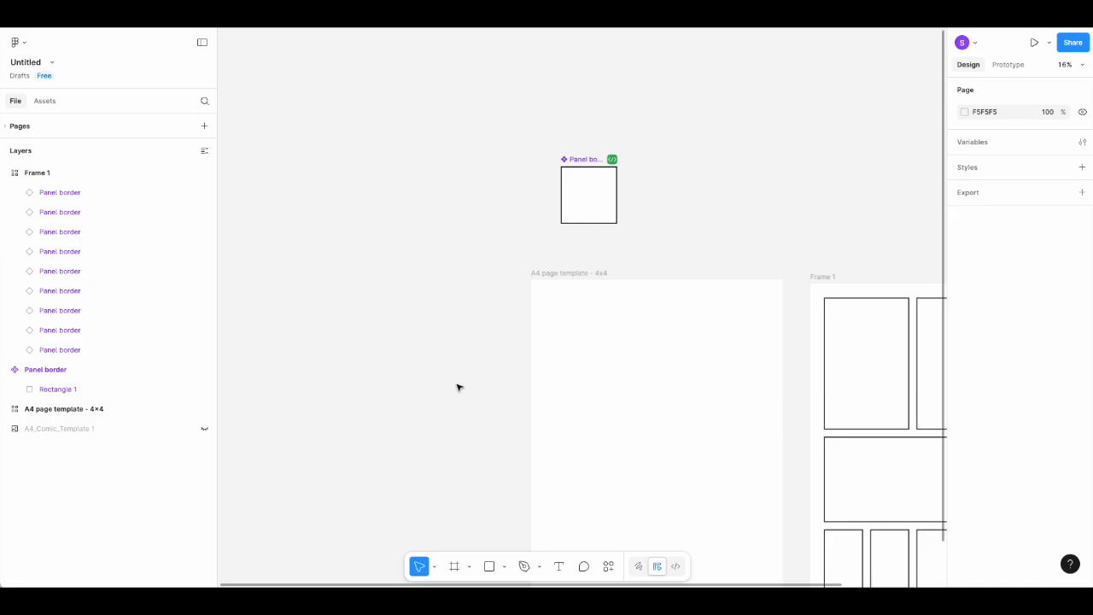
pyautogui.click(490, 567)
pyautogui.moveTo(332, 179)
pyautogui.mouseDown()
pyautogui.moveTo(443, 279)
pyautogui.moveTo(392, 238)
pyautogui.mouseUp()
pyautogui.click(422, 255)
pyautogui.click(361, 219)
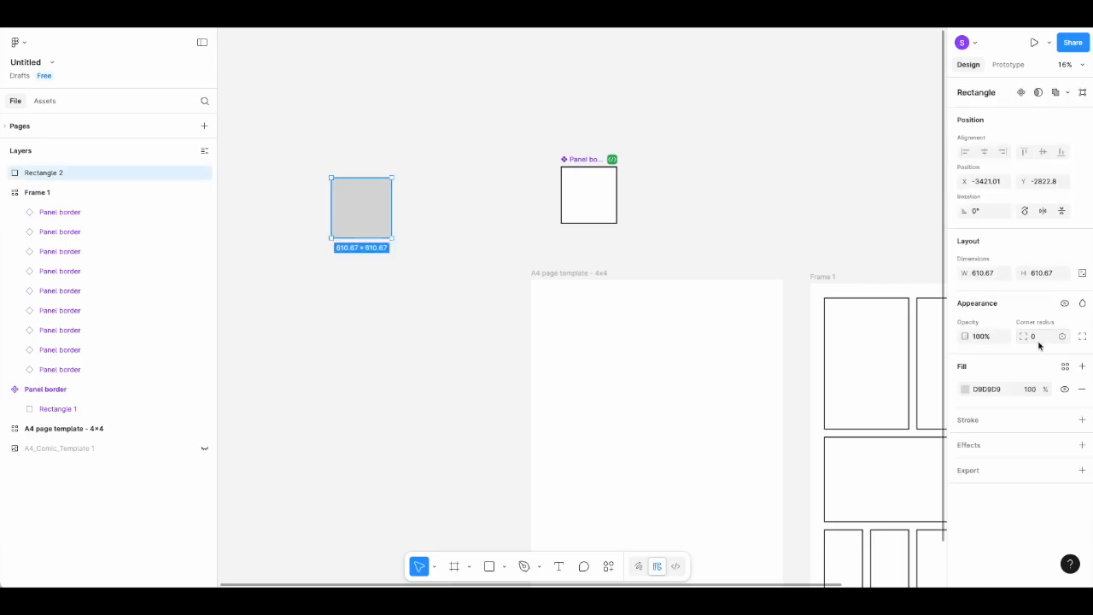
# Give the new square a white FFFFFF fill and a black inside stroke with a weight of 30.
pyautogui.click(964, 390)
pyautogui.moveTo(840, 381); pyautogui.dragTo(781, 280)
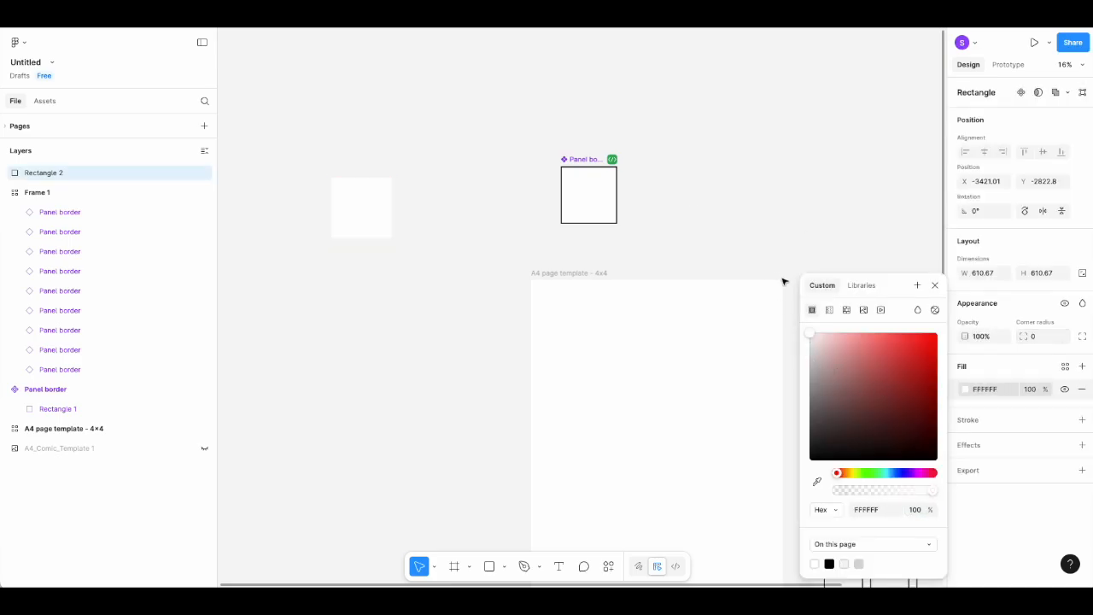
pyautogui.click(974, 424)
pyautogui.click(1027, 474)
pyautogui.write('29')
pyautogui.press('Return')
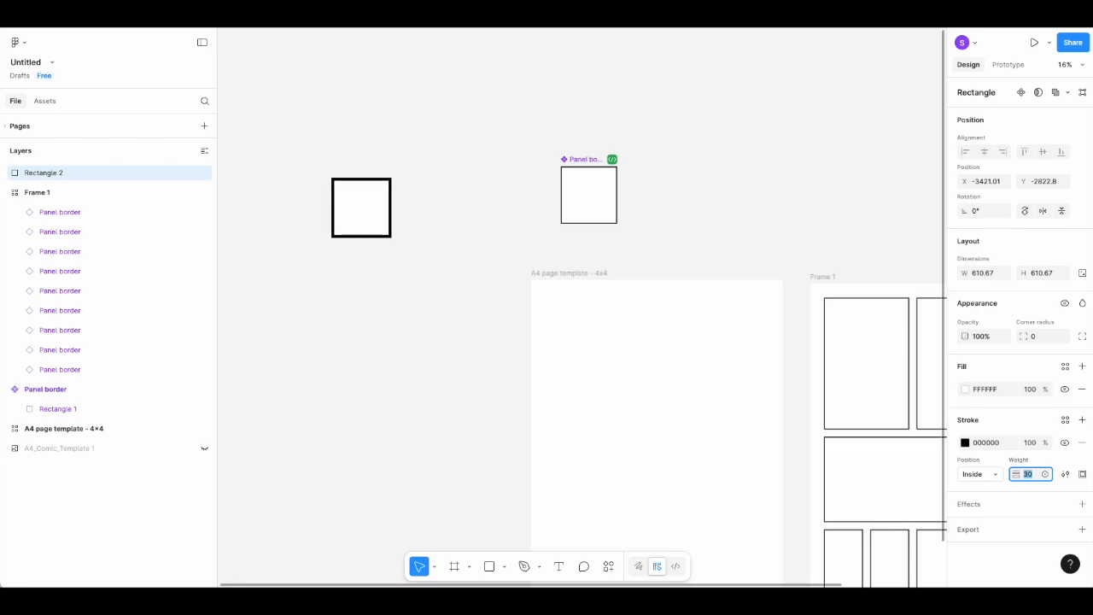
pyautogui.click(398, 273)
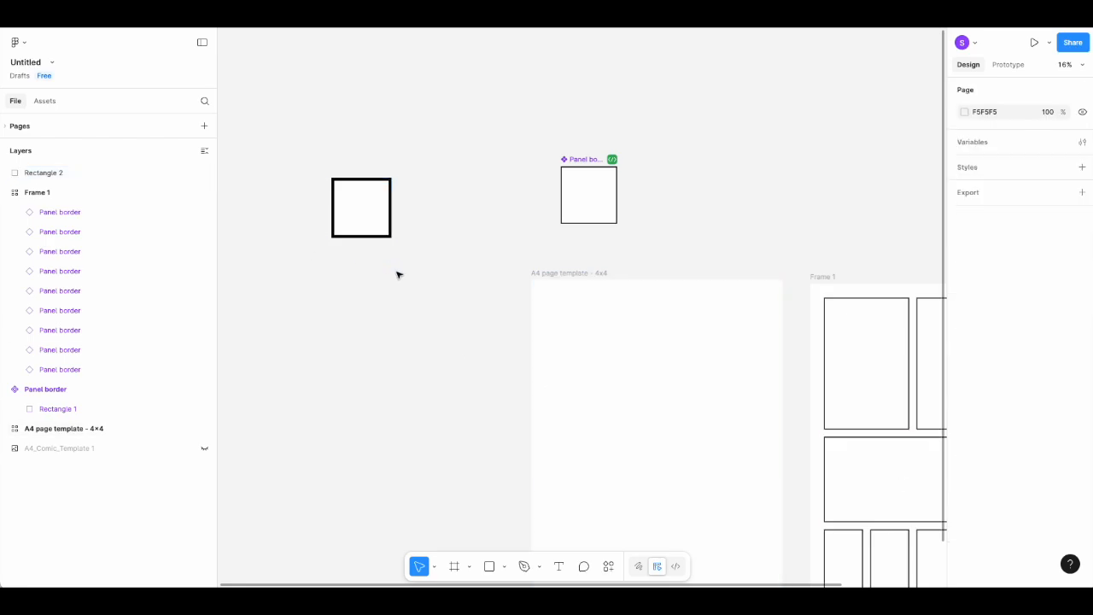
# Turn the new square into a component and place an instance of it beside the original.
pyautogui.rightClick(360, 199)
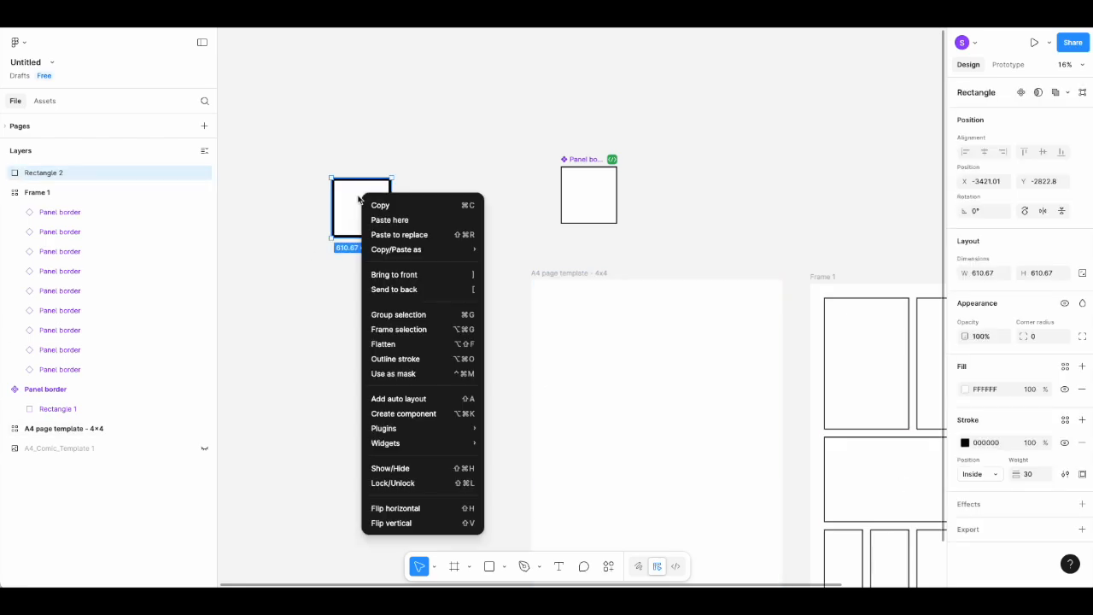
pyautogui.click(396, 416)
pyautogui.click(459, 245)
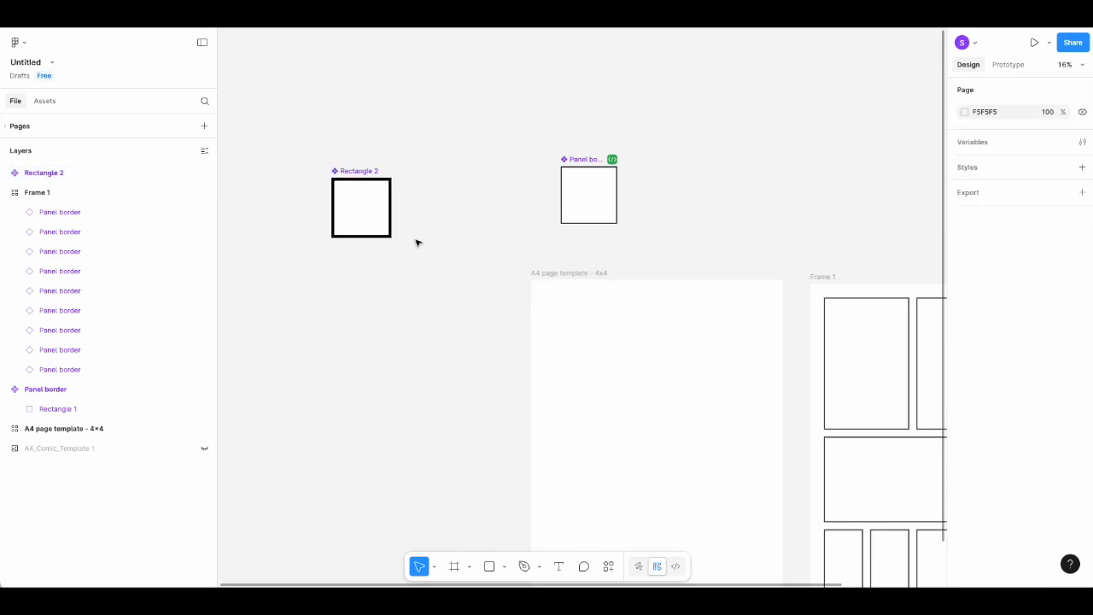
pyautogui.moveTo(364, 208); pyautogui.dragTo(479, 195)
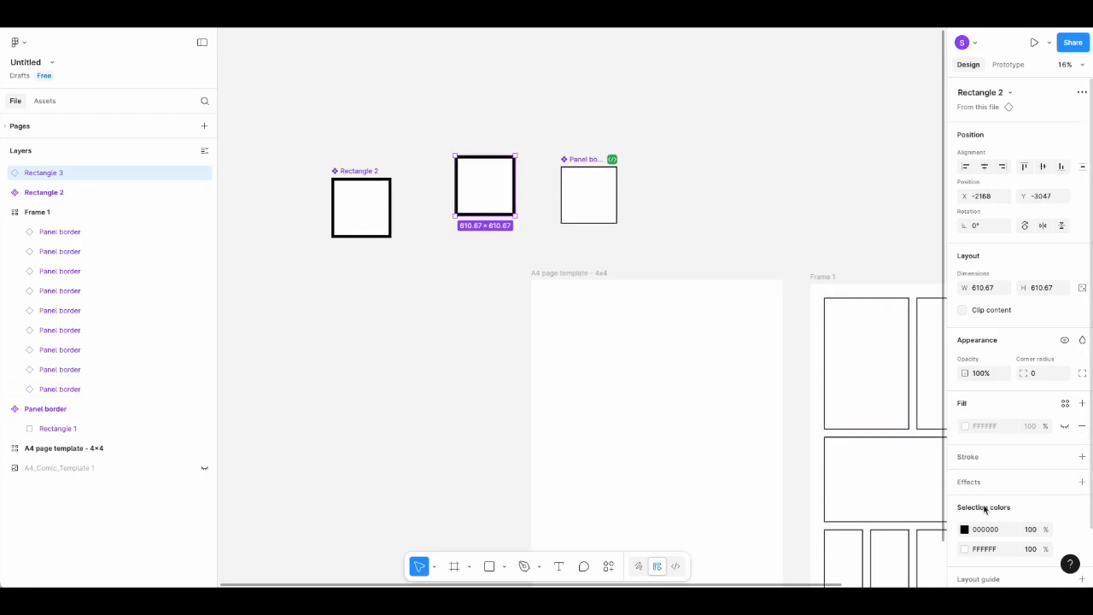
# Try different stroke weights on the rectangle inside the new square's main component, ending at 20.
pyautogui.click(376, 202)
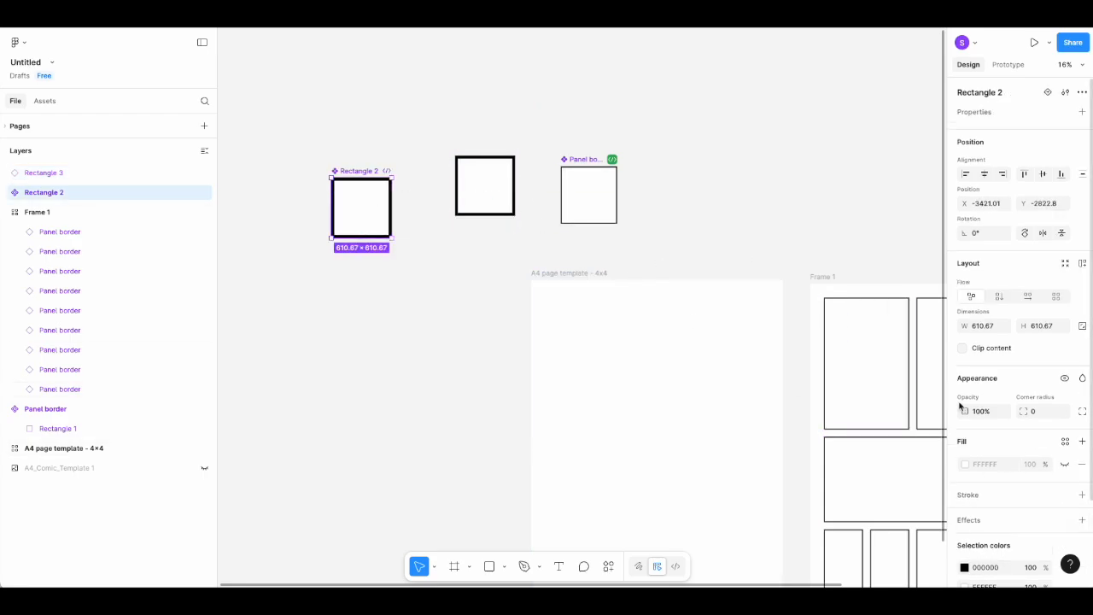
pyautogui.scroll(-2, 1020, 513)
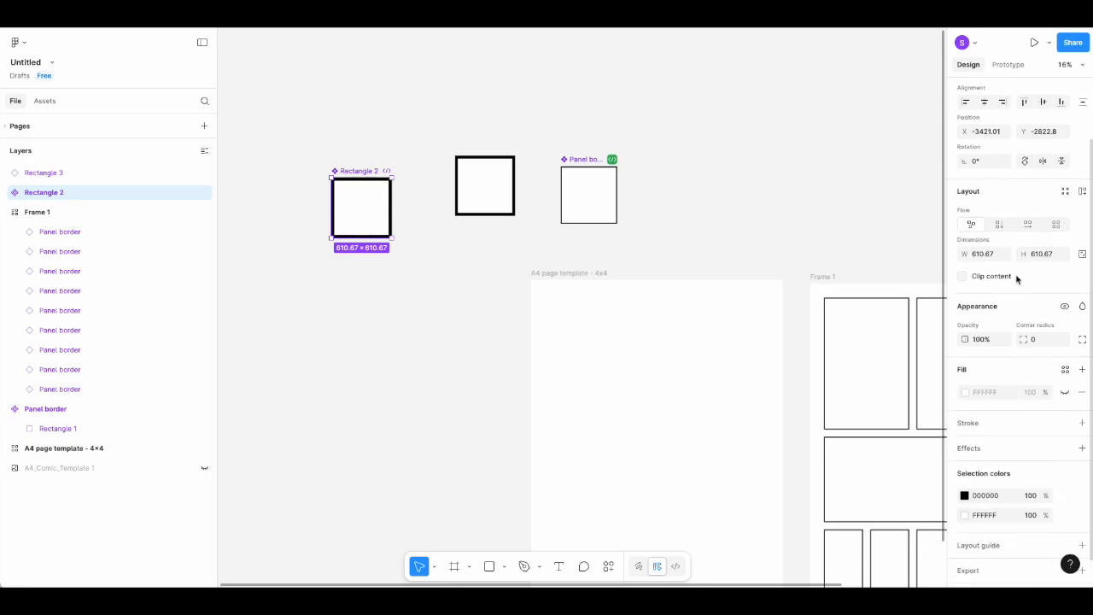
pyautogui.doubleClick(359, 200)
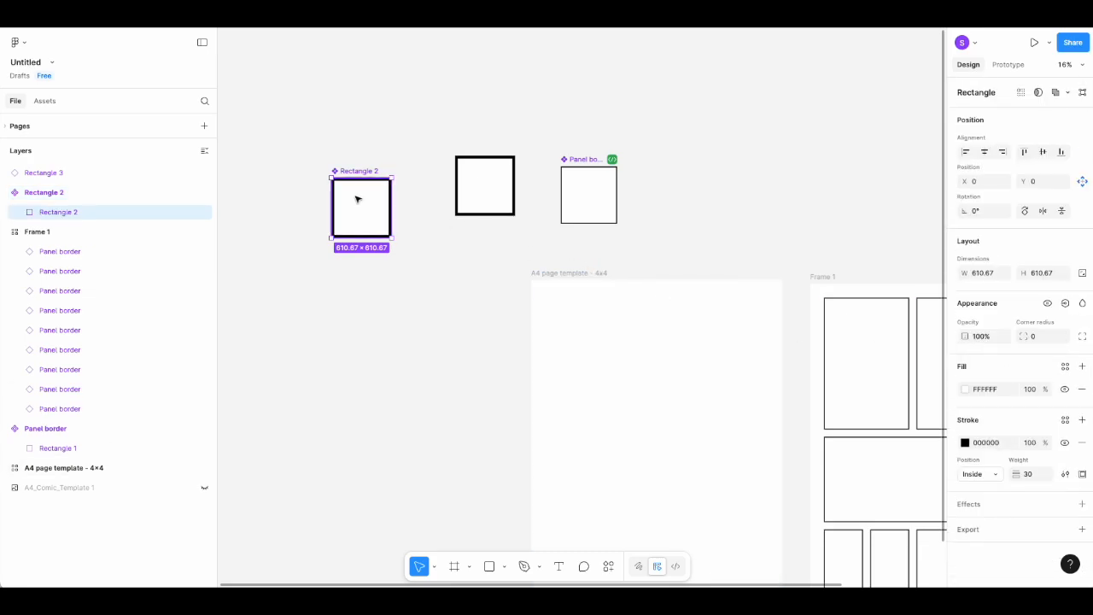
pyautogui.doubleClick(1038, 479)
pyautogui.write('50')
pyautogui.press('Return')
pyautogui.hotkey('shift', 'Up')
pyautogui.hotkey('shift', 'Down')
pyautogui.hotkey('shift', 'Down')
pyautogui.hotkey('shift', 'Down')
pyautogui.hotkey('shift', 'Down')
pyautogui.hotkey('shift', 'Down')
pyautogui.hotkey('shift', 'Up')
pyautogui.hotkey('shift', 'Up')
pyautogui.hotkey('shift', 'Up')
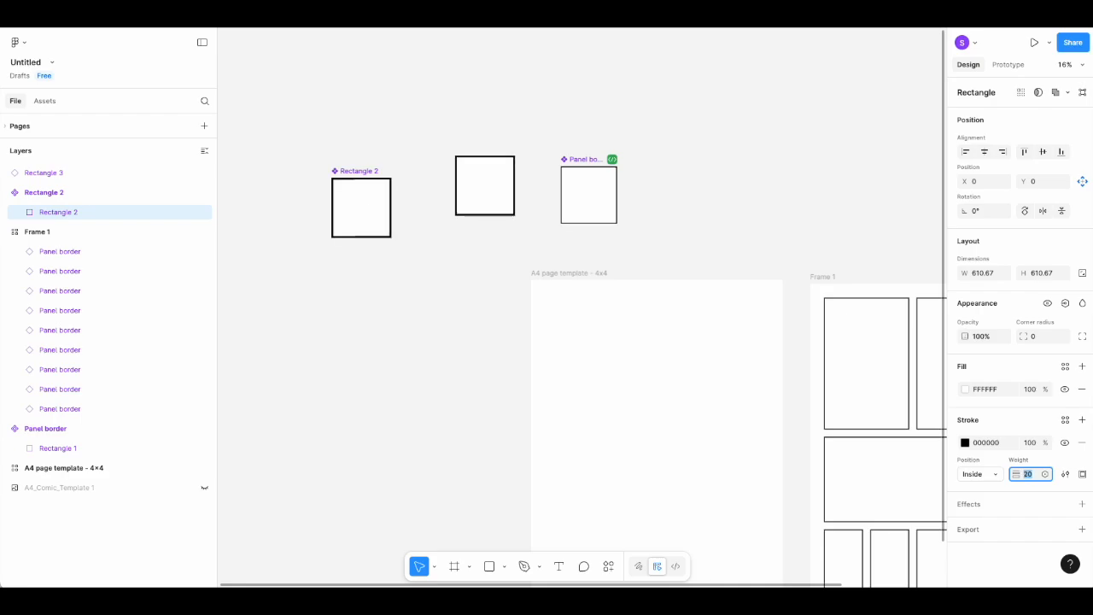
pyautogui.hotkey('shift', 'Up')
pyautogui.hotkey('shift', 'Down')
pyautogui.hotkey('shift', 'Down')
pyautogui.hotkey('shift', 'Down')
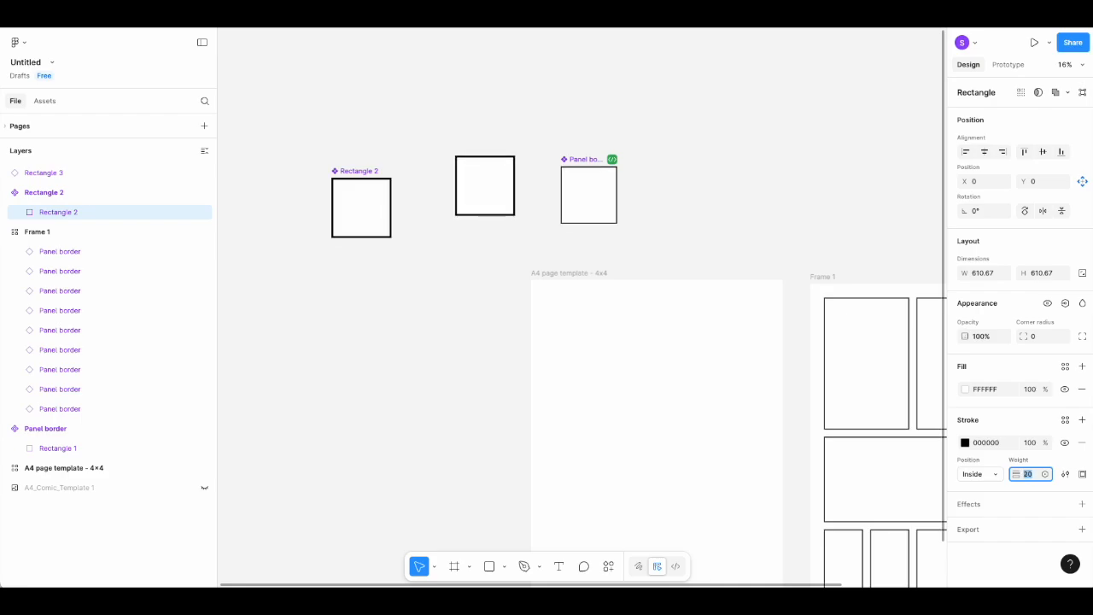
pyautogui.click(458, 256)
# Delete the demonstration square component and its instance from the canvas.
pyautogui.moveTo(434, 104); pyautogui.dragTo(536, 228)
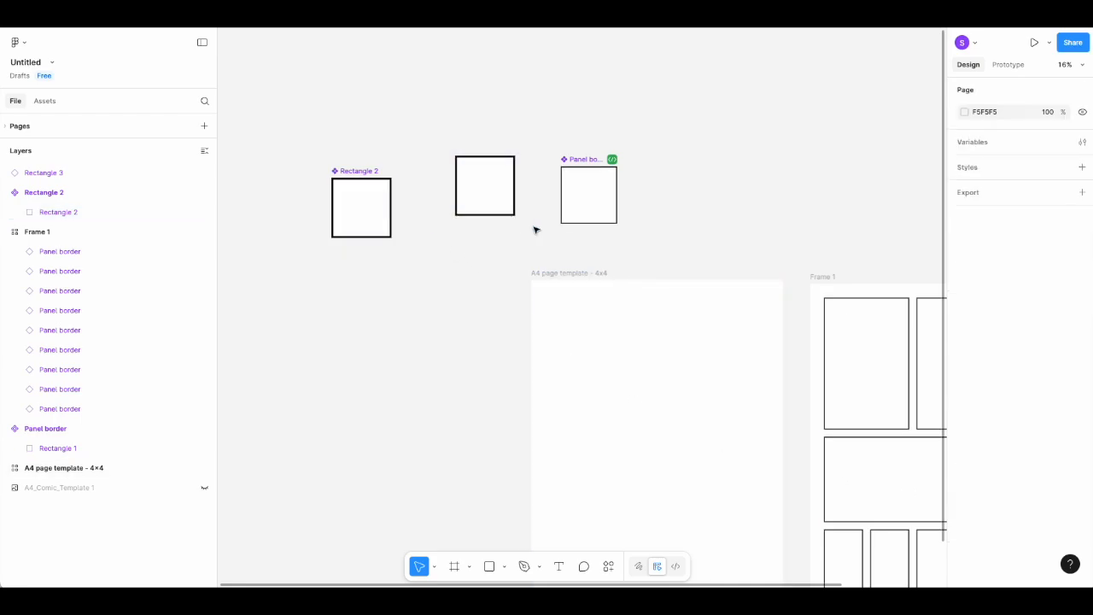
pyautogui.moveTo(308, 160); pyautogui.dragTo(481, 252)
pyautogui.click(348, 171)
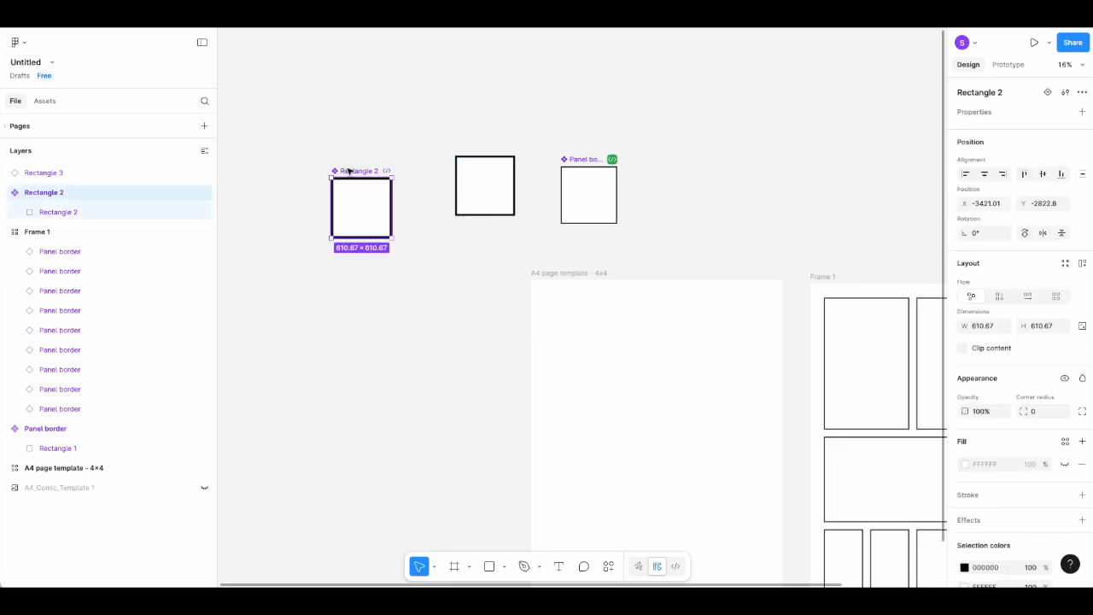
pyautogui.press('Delete')
pyautogui.click(484, 171)
pyautogui.press('Delete')
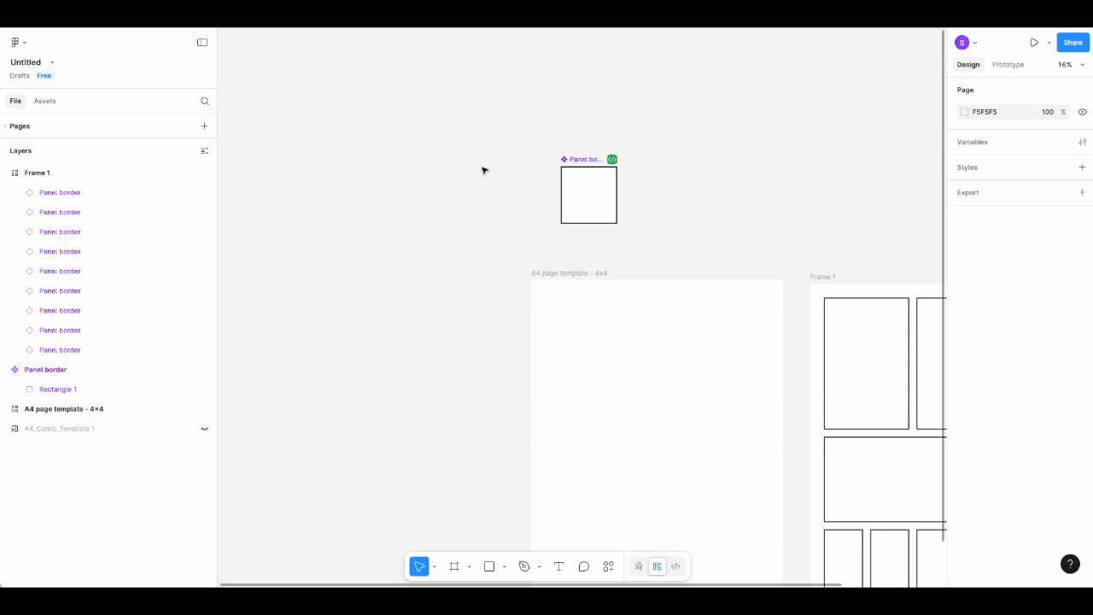
# Move the main Panel border component beside the A4 page template, aligned with the template's upper edge.
pyautogui.hscroll(4, 439, 168)
pyautogui.scroll(-2, 438, 169)
pyautogui.moveTo(412, 105); pyautogui.dragTo(451, 229)
pyautogui.hscroll(4, 642, 195)
pyautogui.scroll(-1, 641, 195)
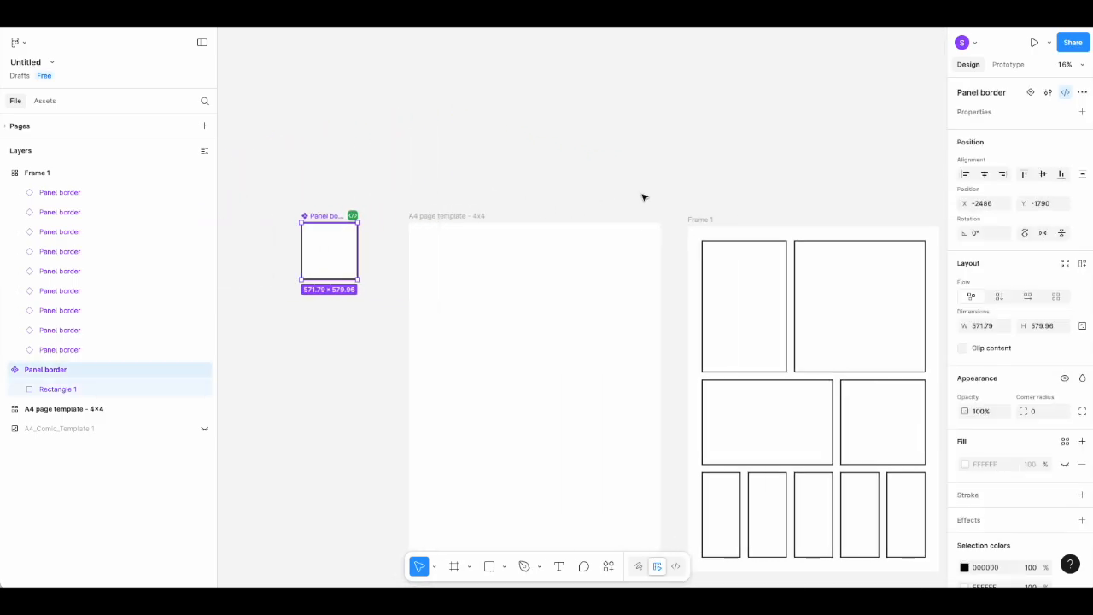
pyautogui.scroll(-3, 644, 197)
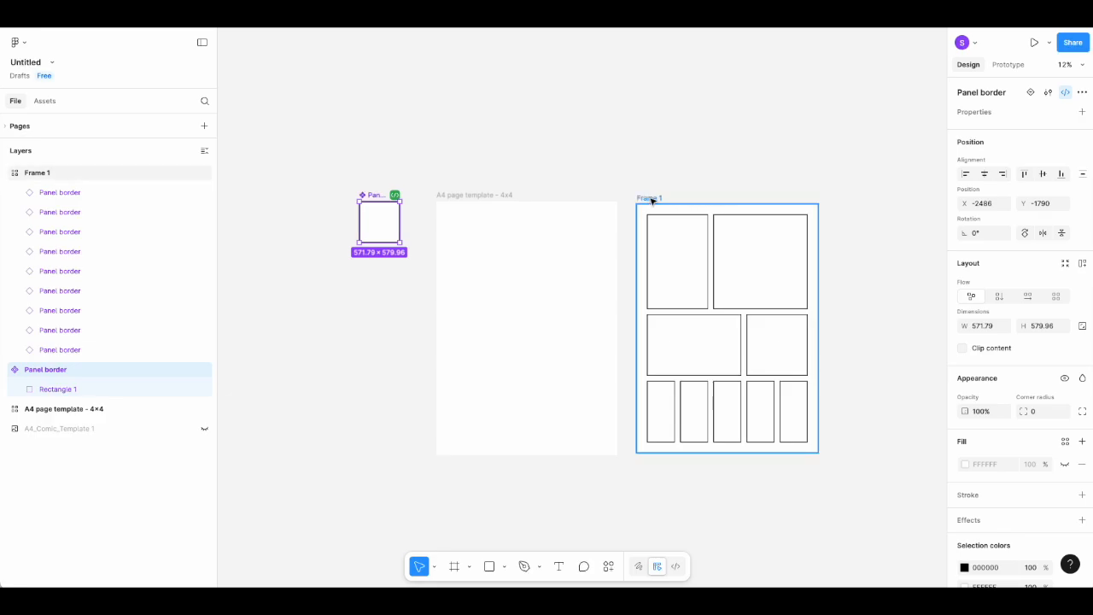